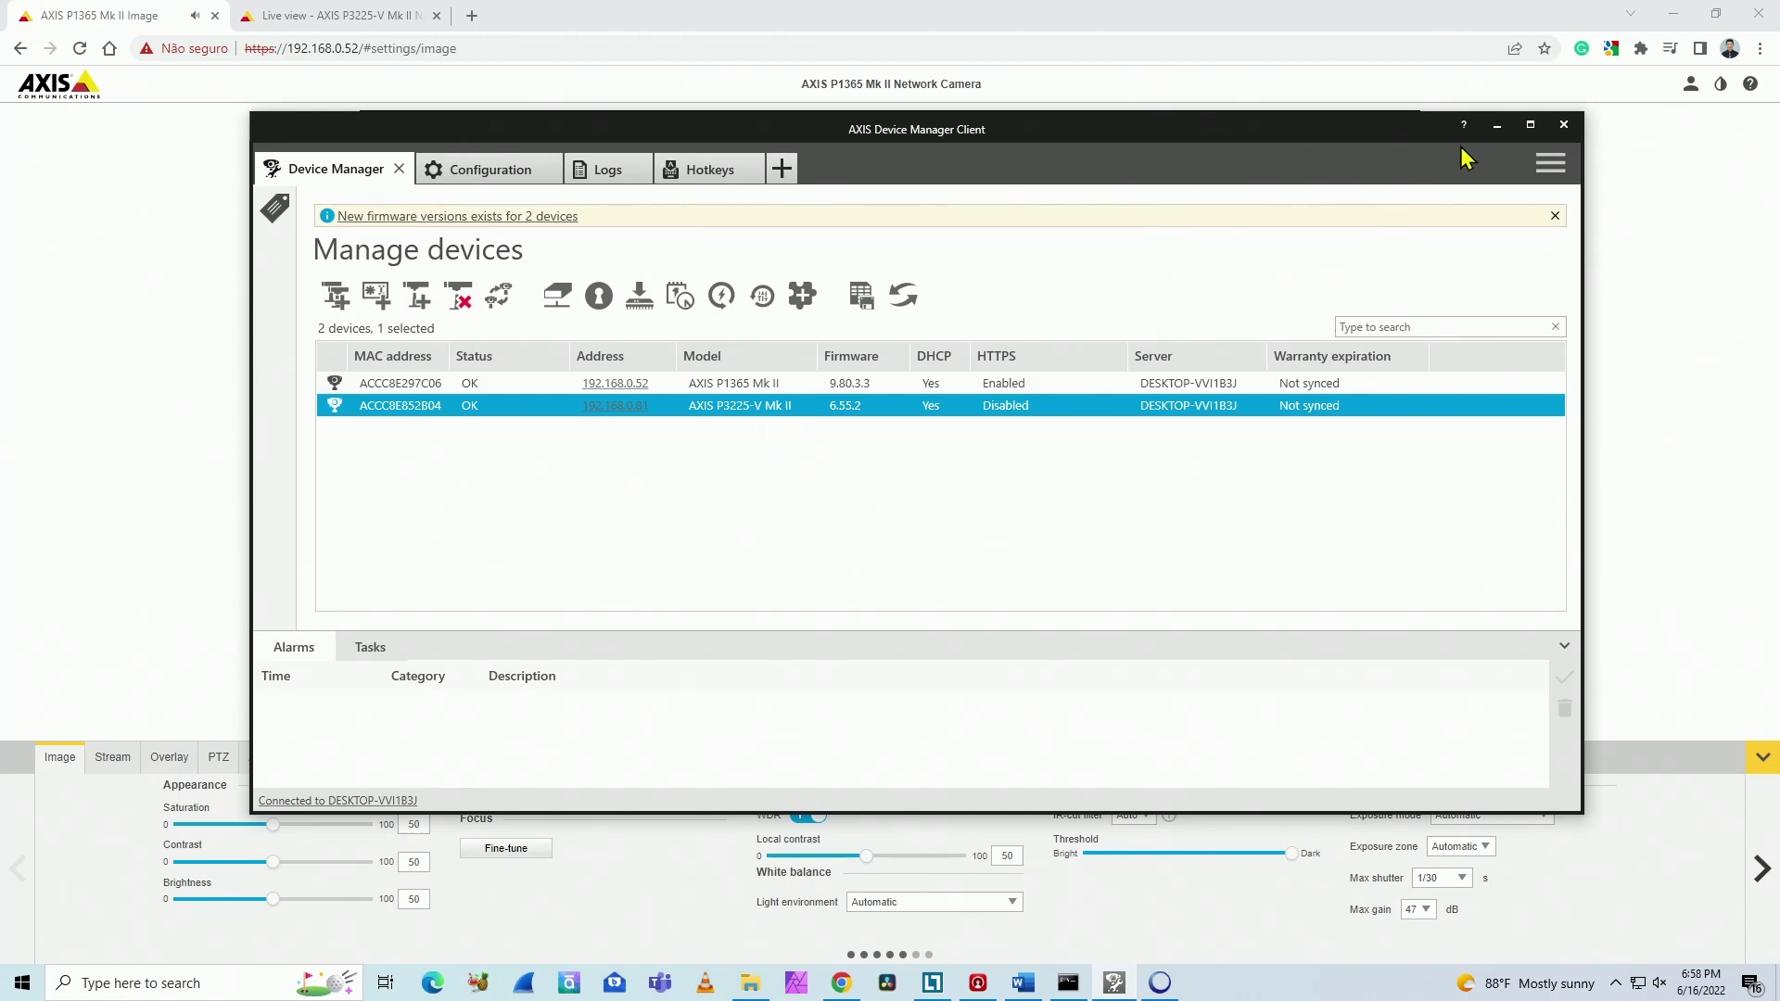
Step: Bring the AXIS P1365 Mk II page forward and open its System > ONVIF settings
left_click(1496, 126)
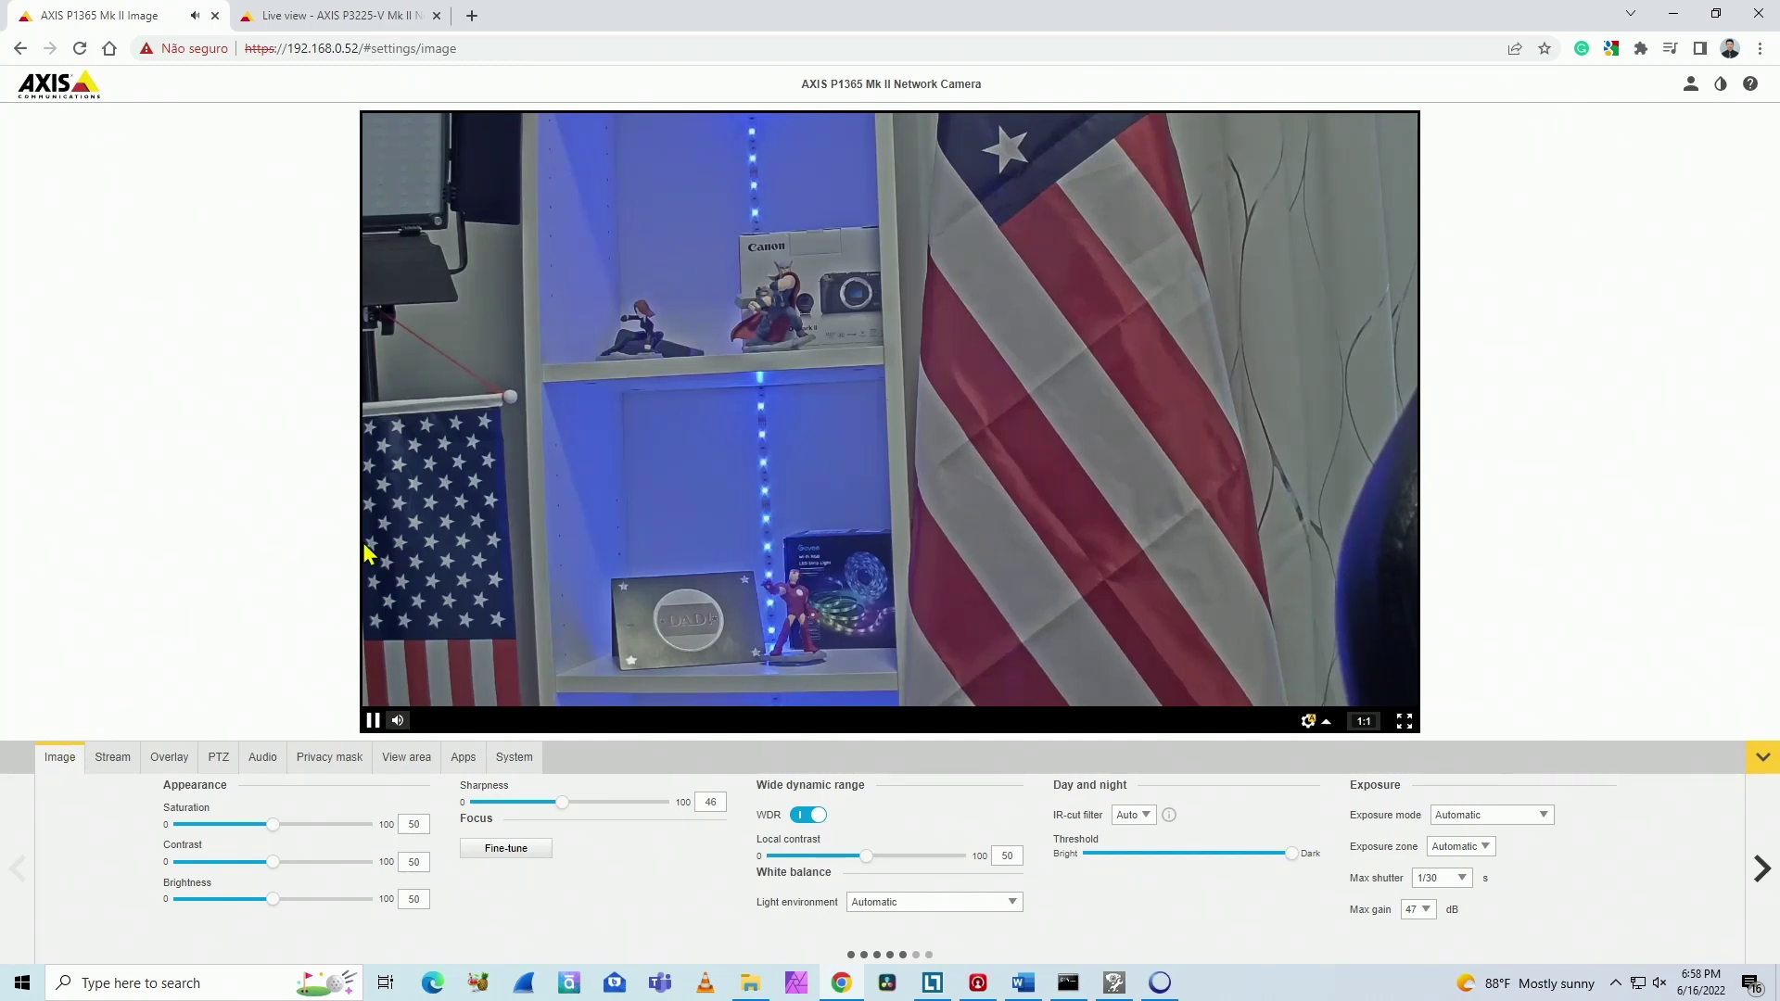
left_click(512, 758)
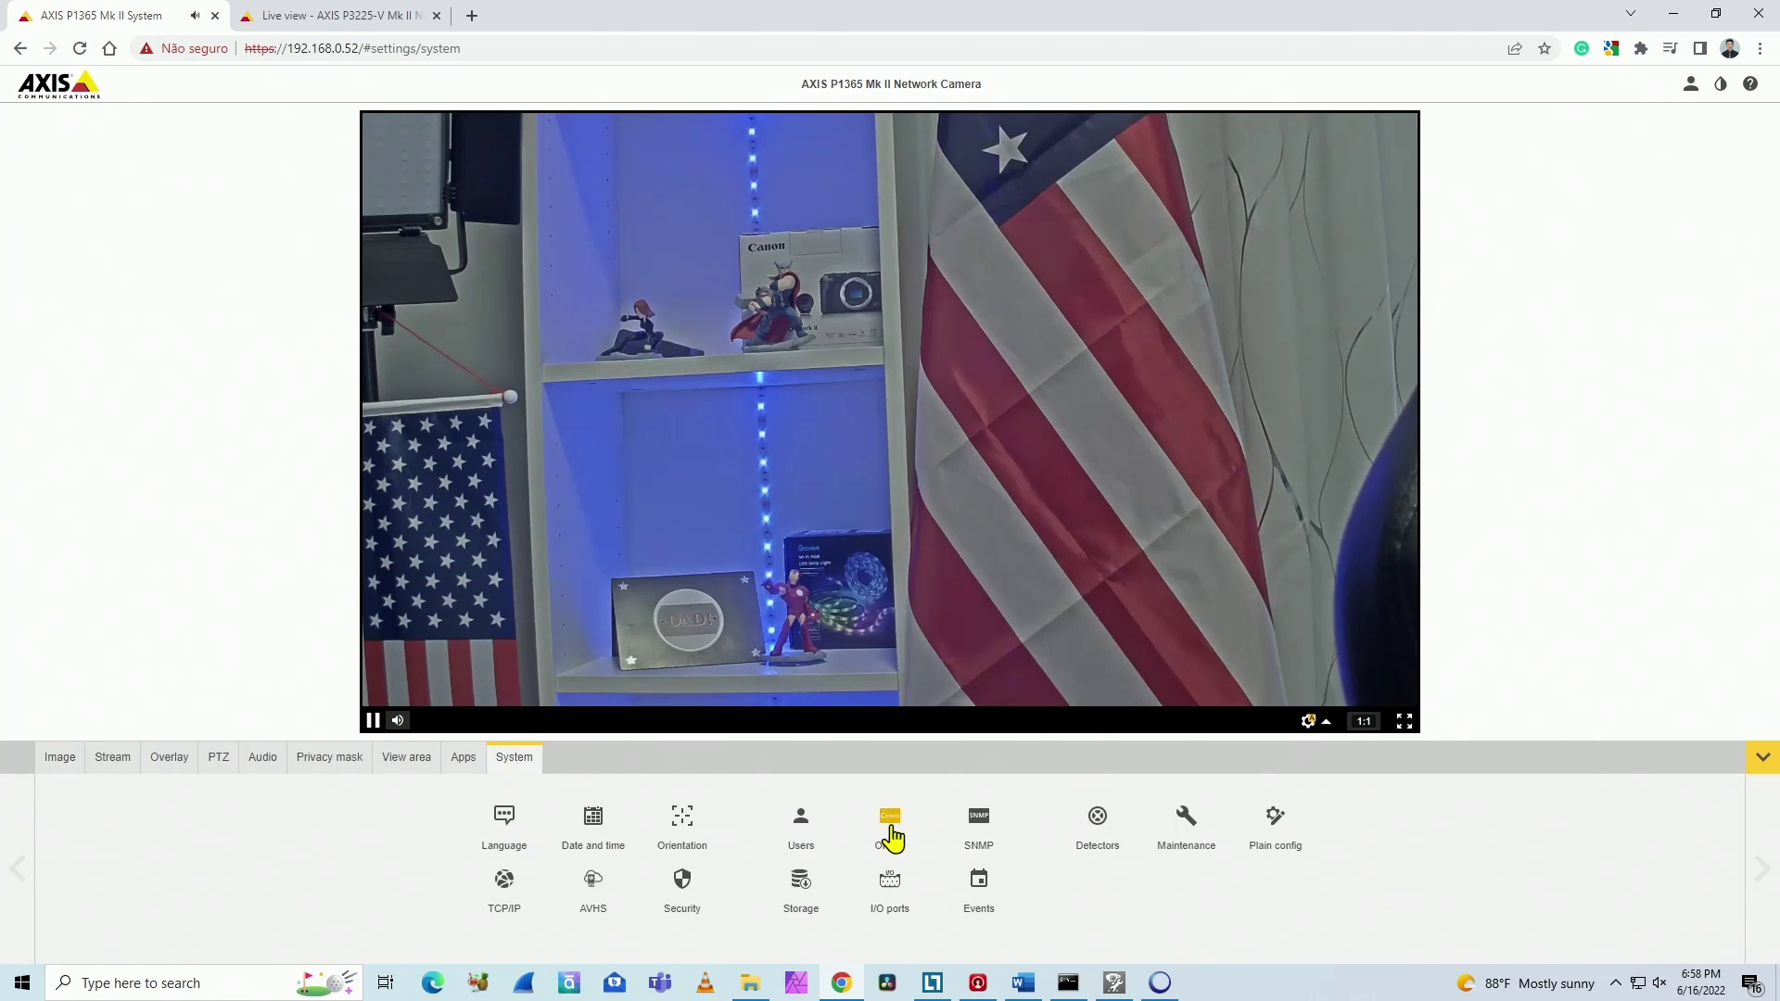
left_click(890, 834)
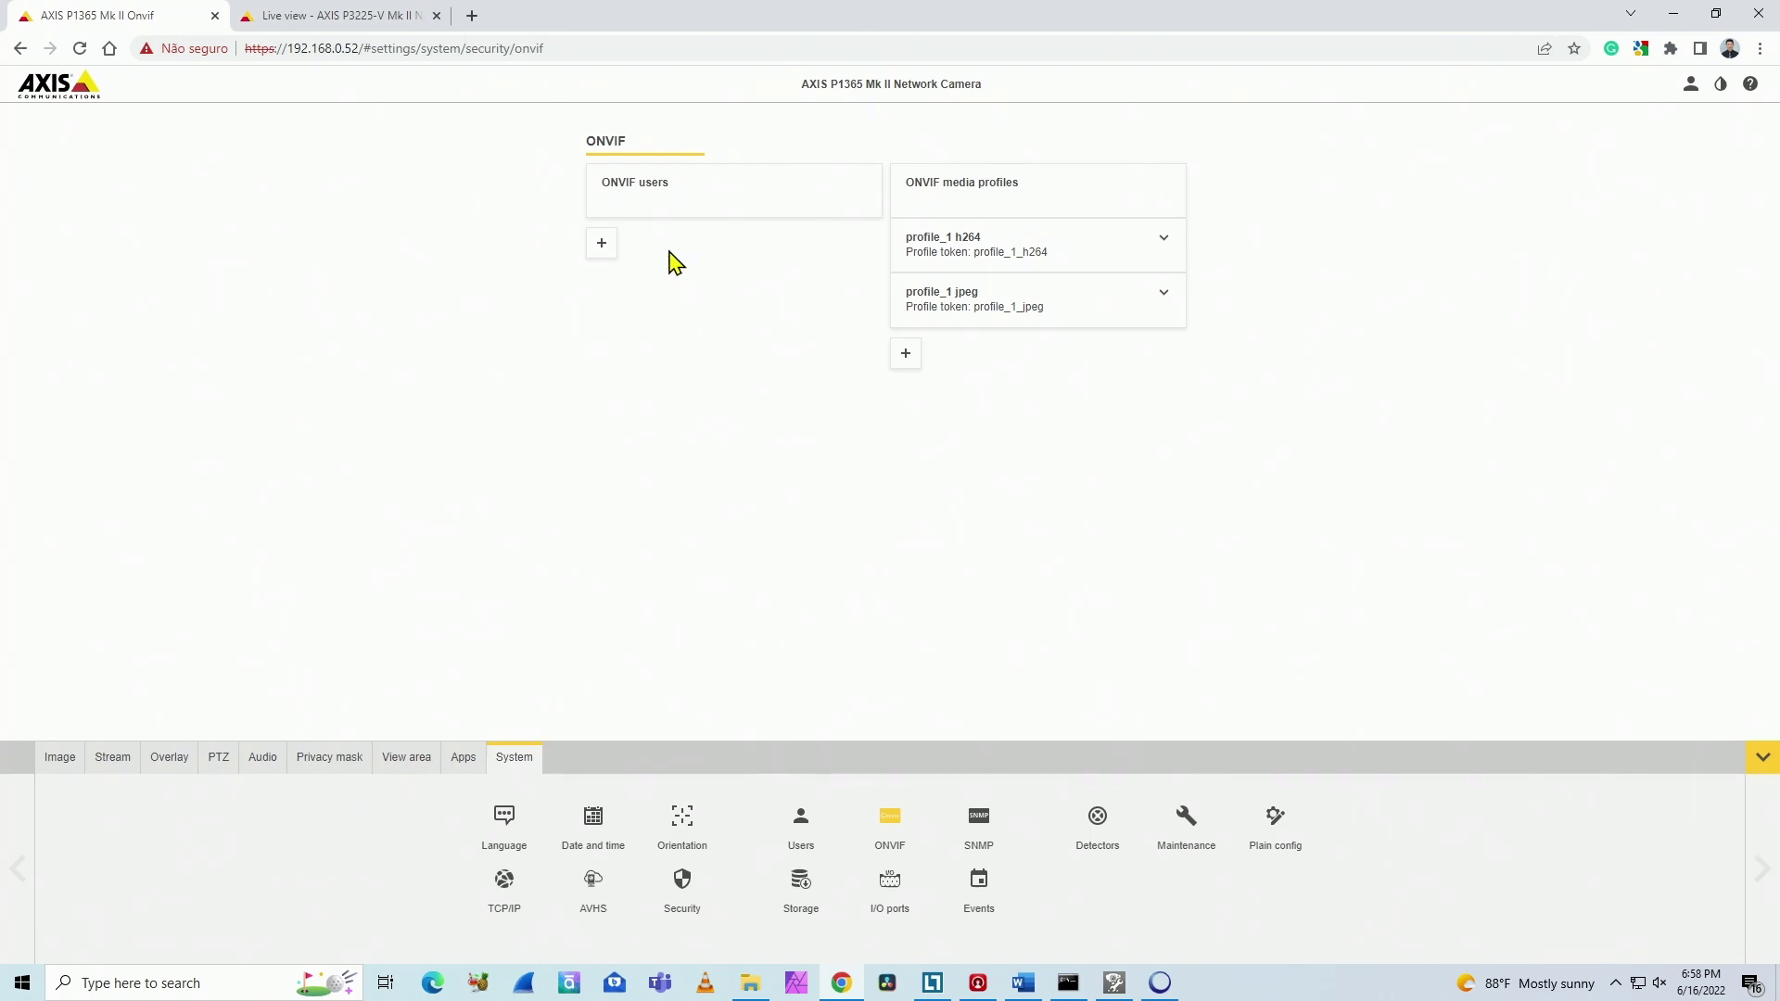
Step: Add ONVIF user admin with its password in the Administrator group and save it
left_click(602, 243)
left_click(685, 309)
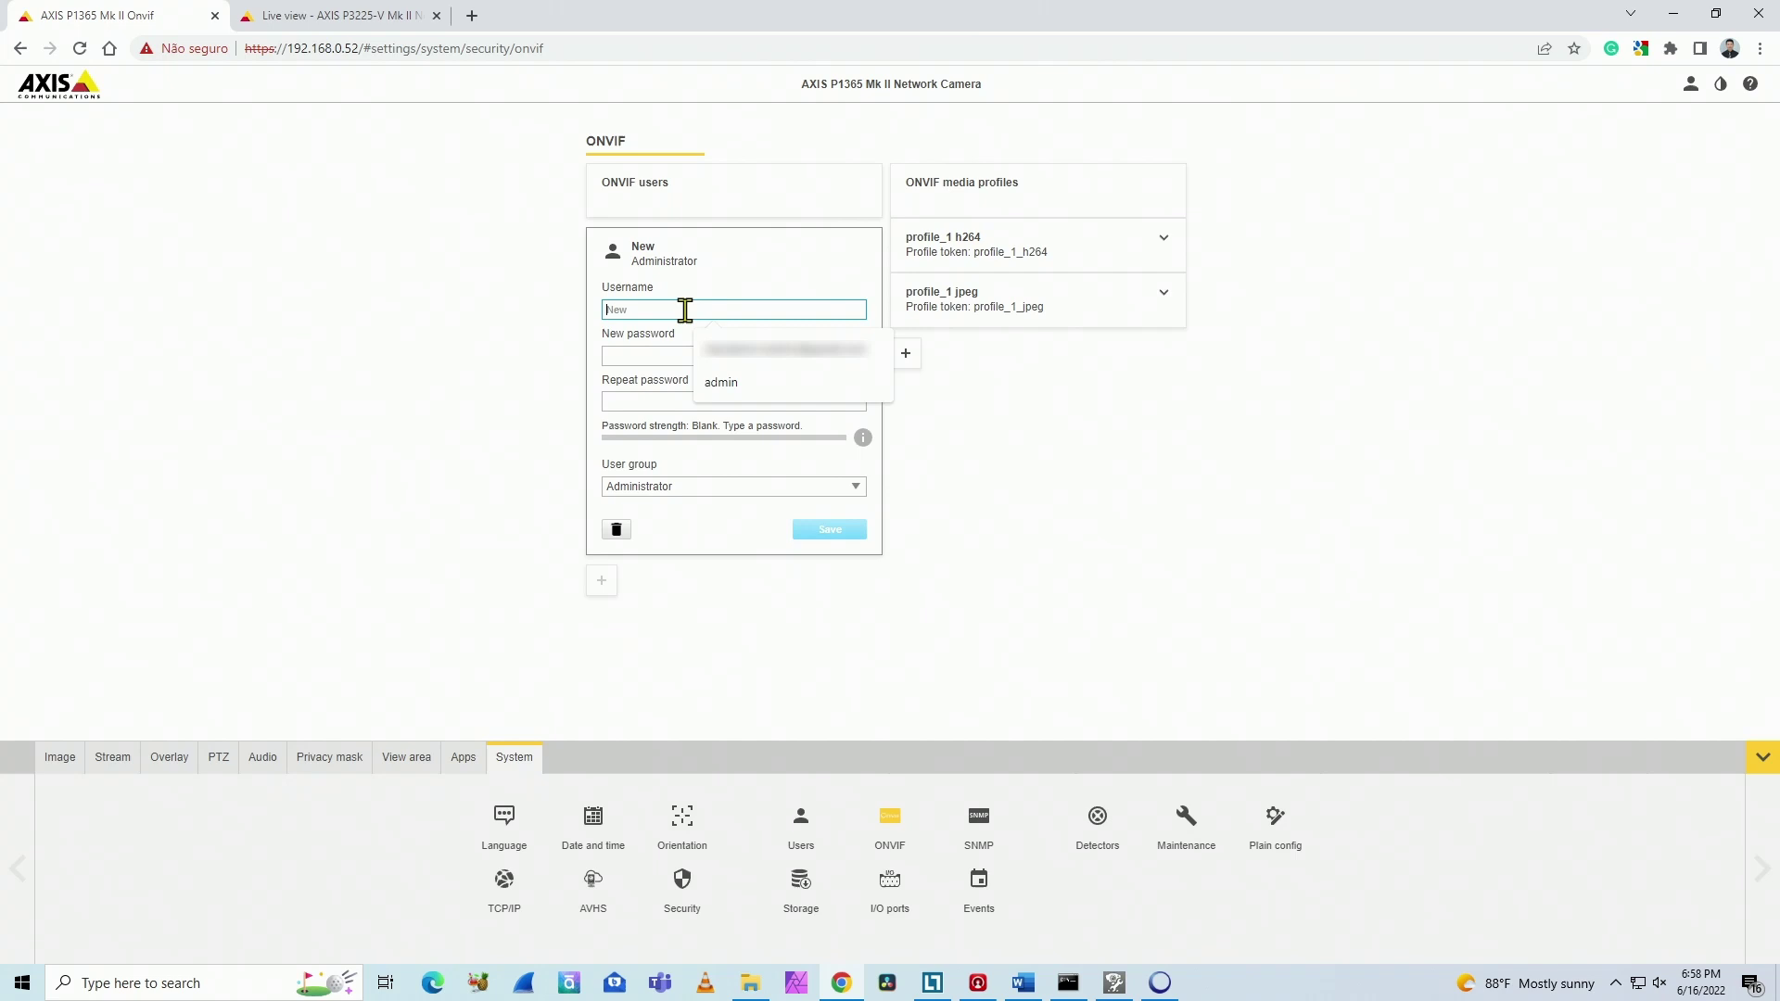
type("admin")
left_click(680, 355)
type("a")
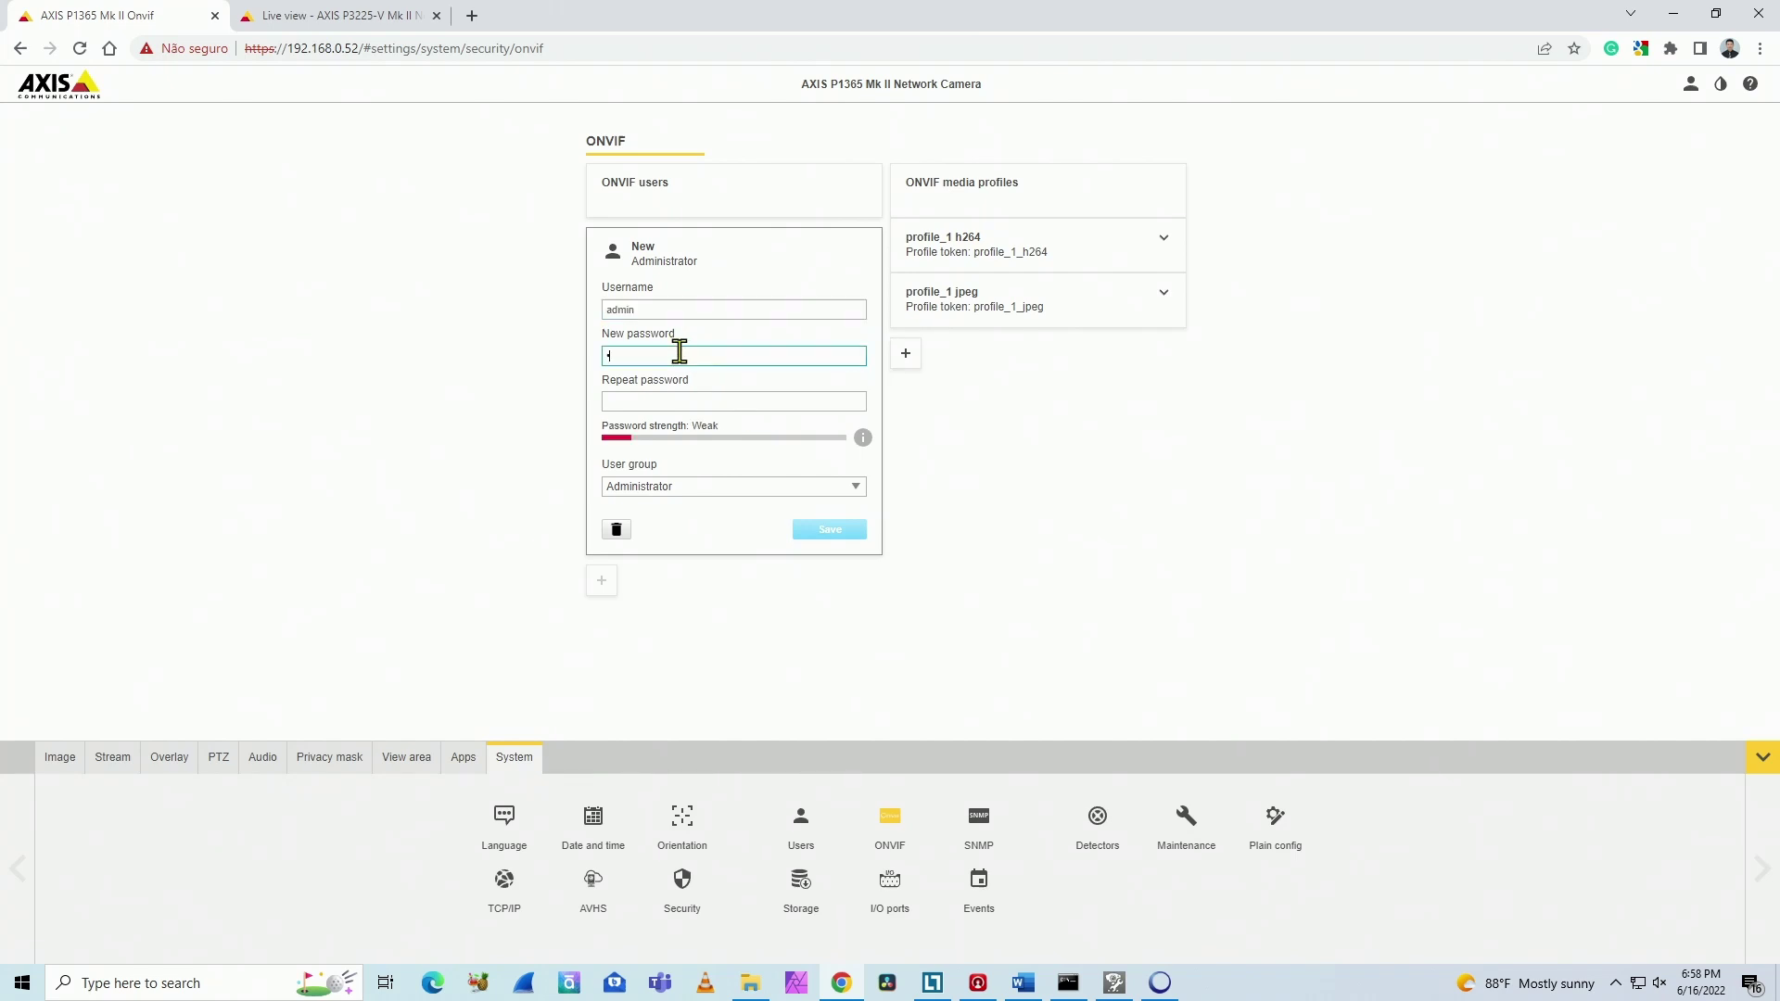
key("Tab")
type("pass")
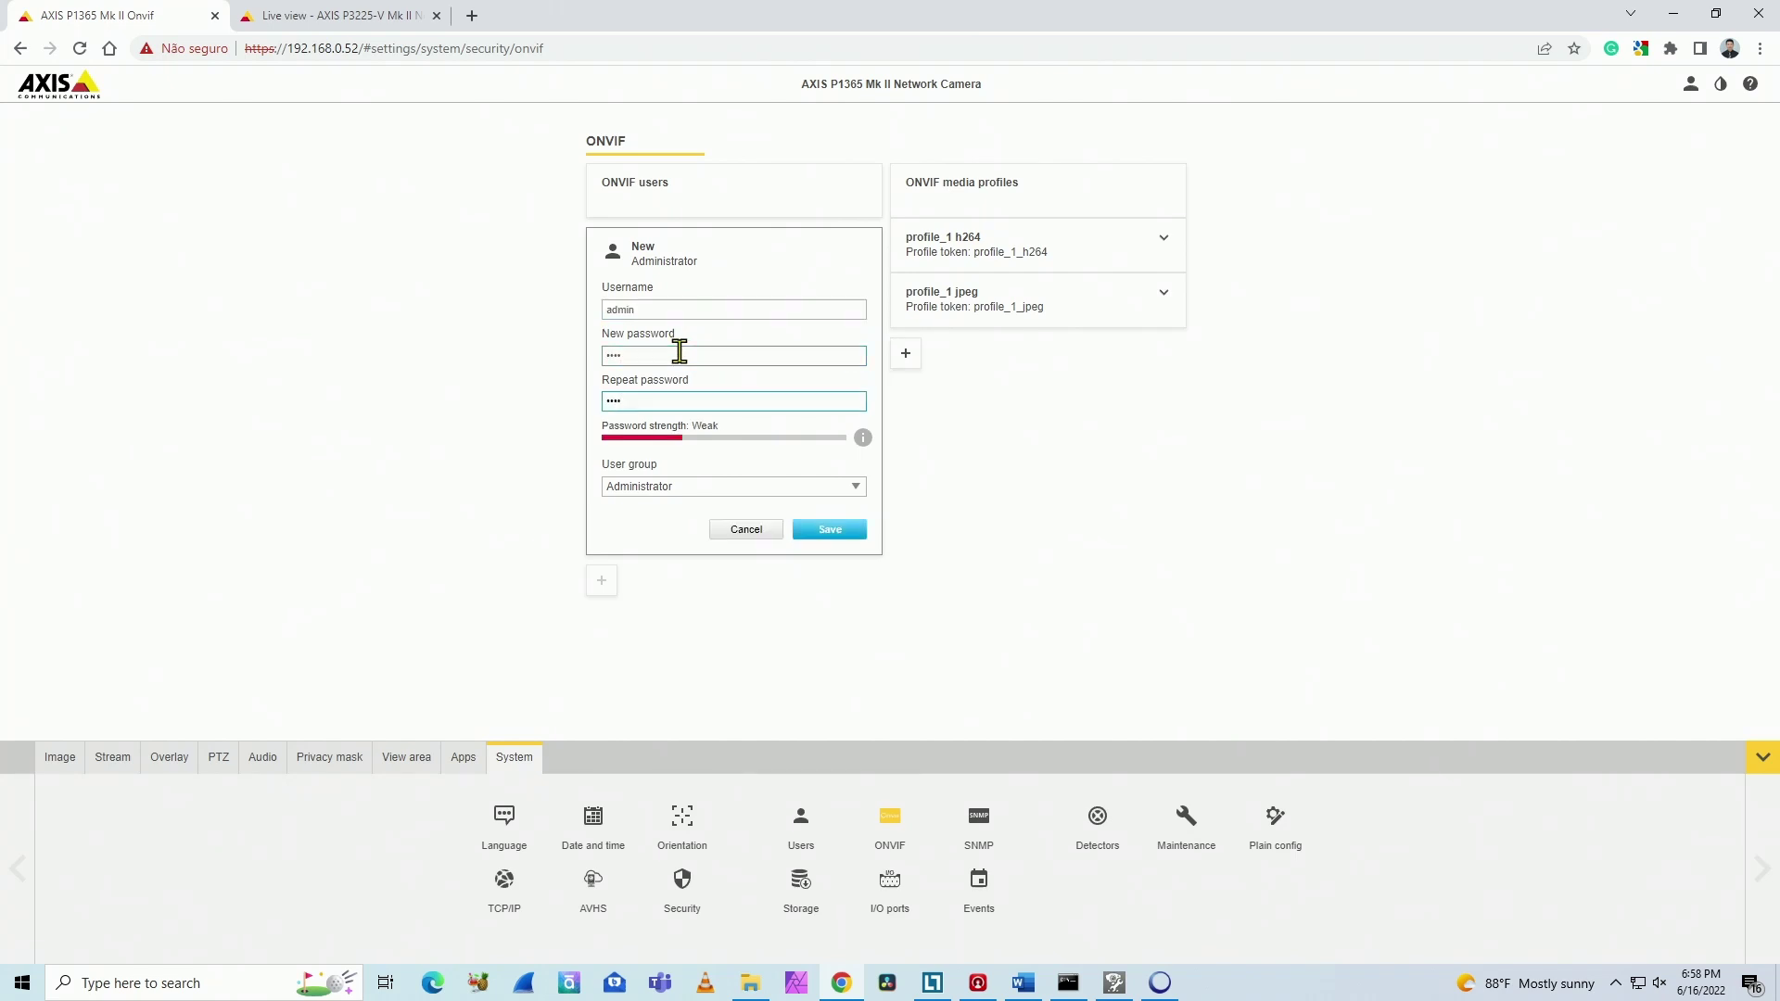
left_click(660, 485)
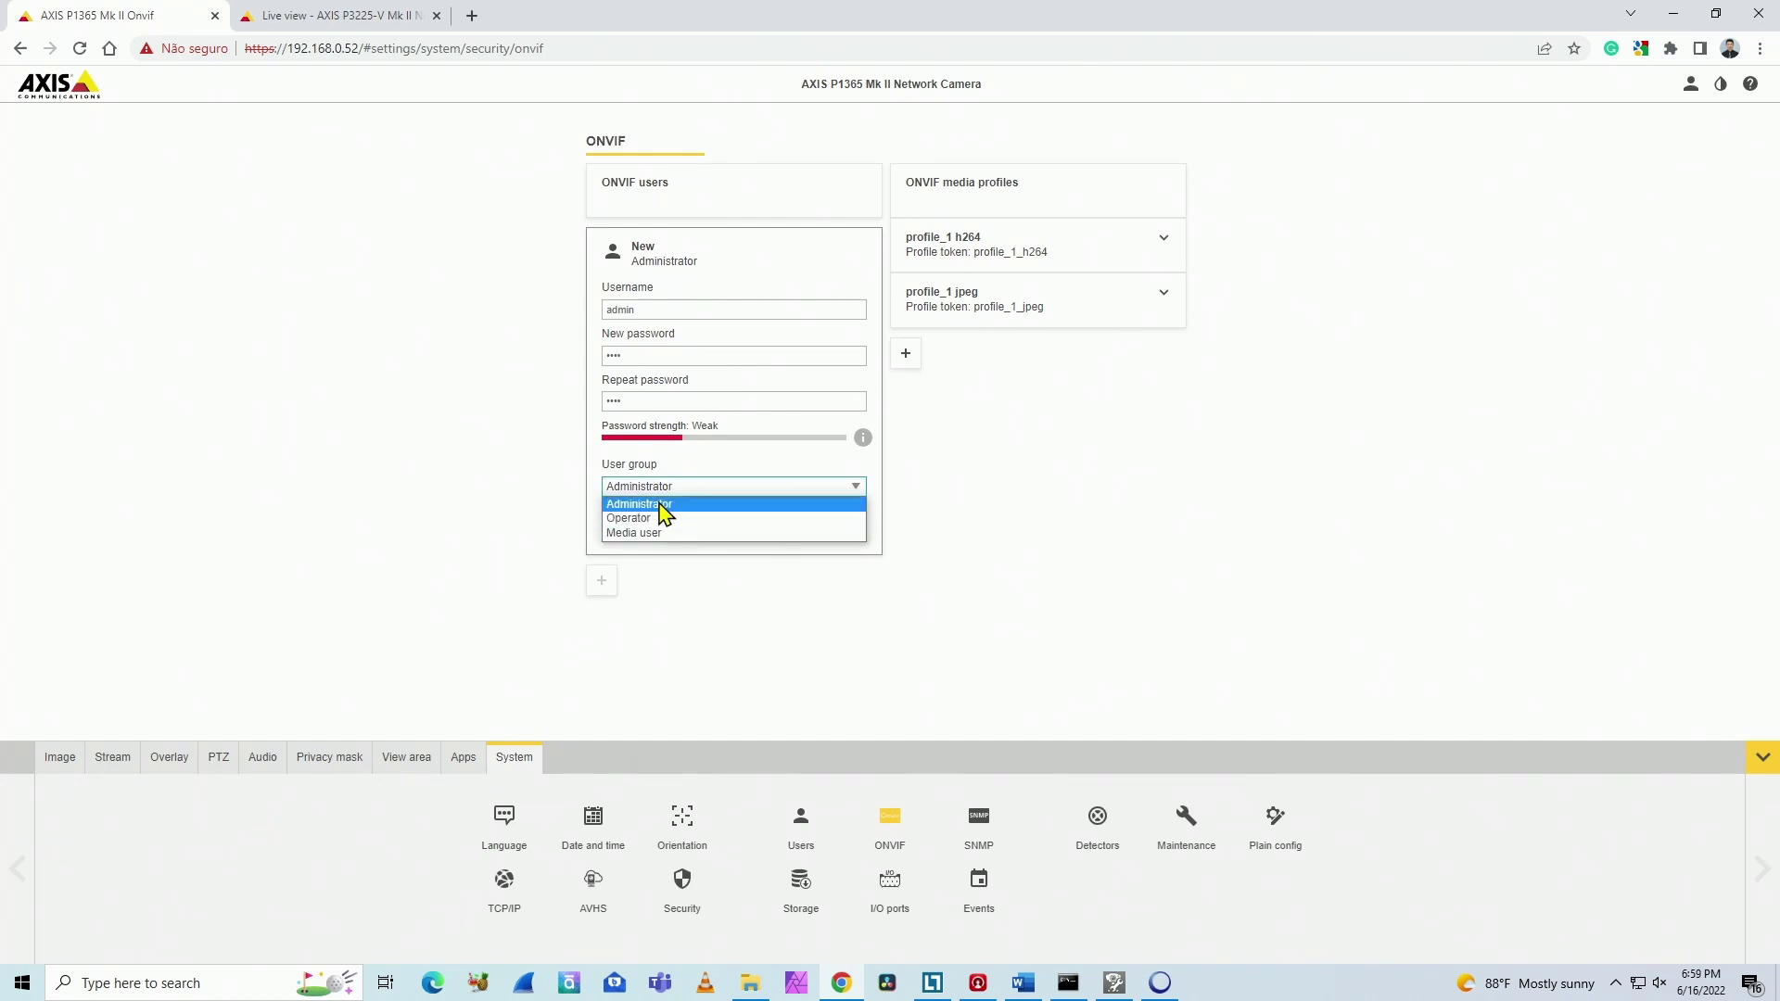
left_click(660, 505)
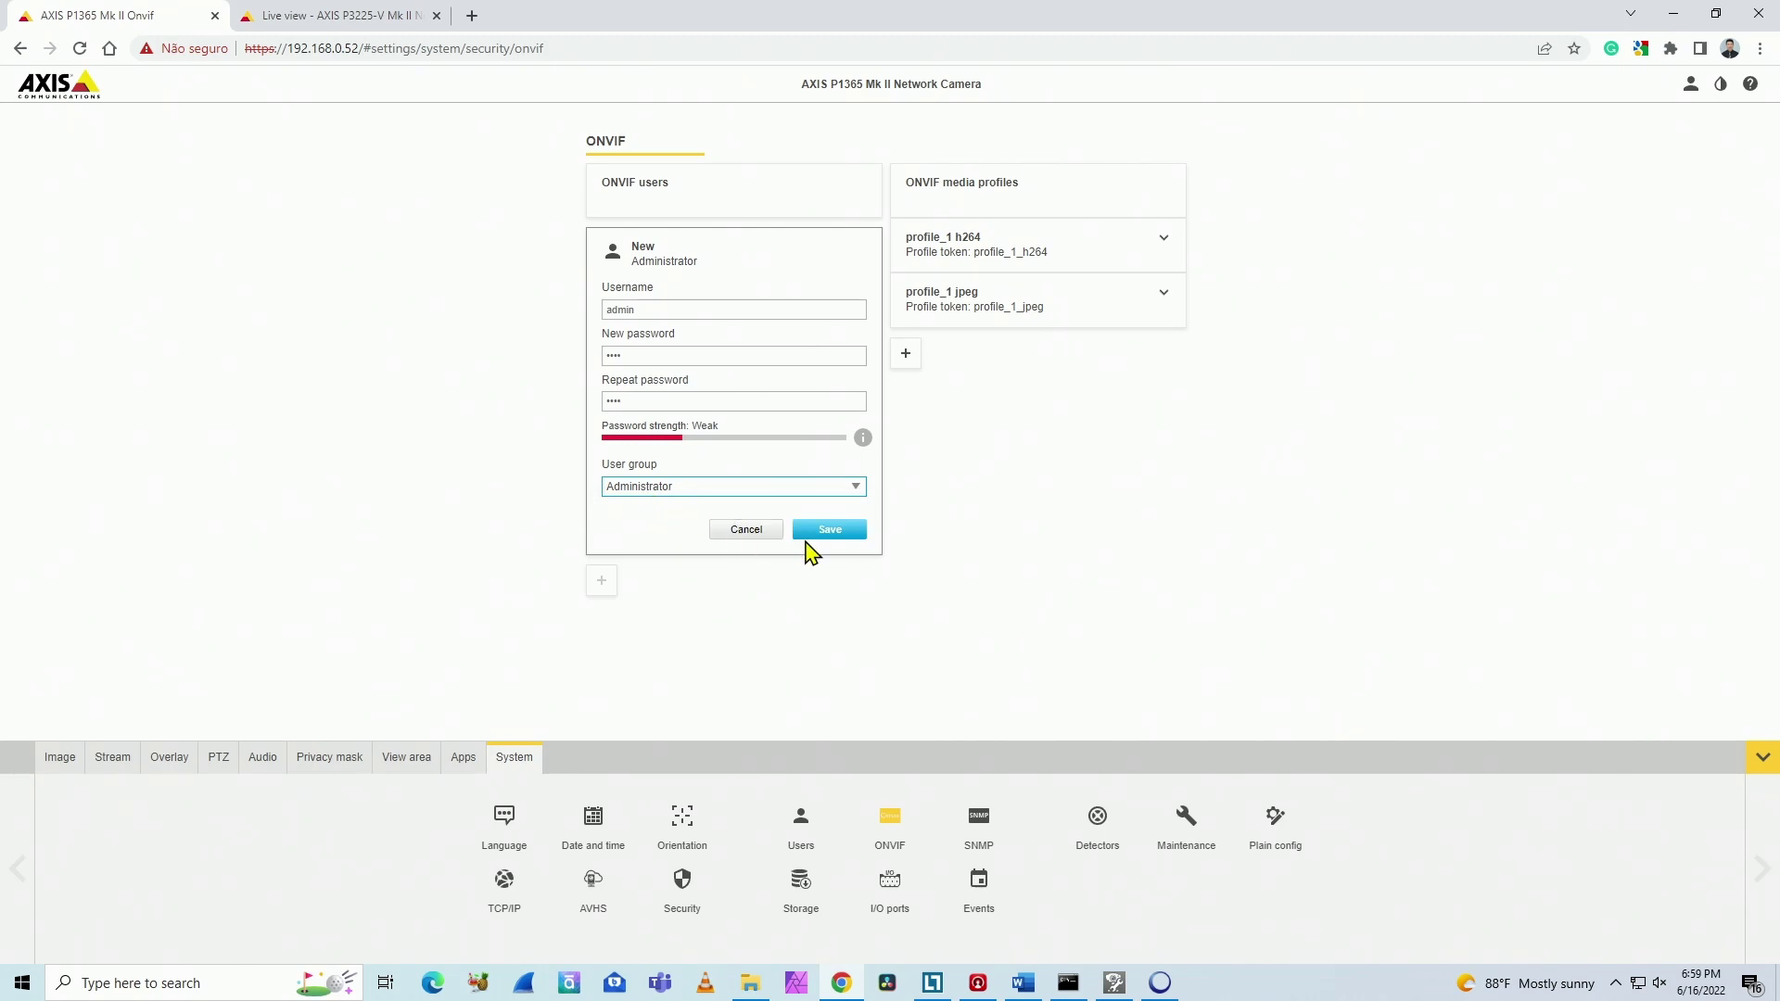
left_click(823, 534)
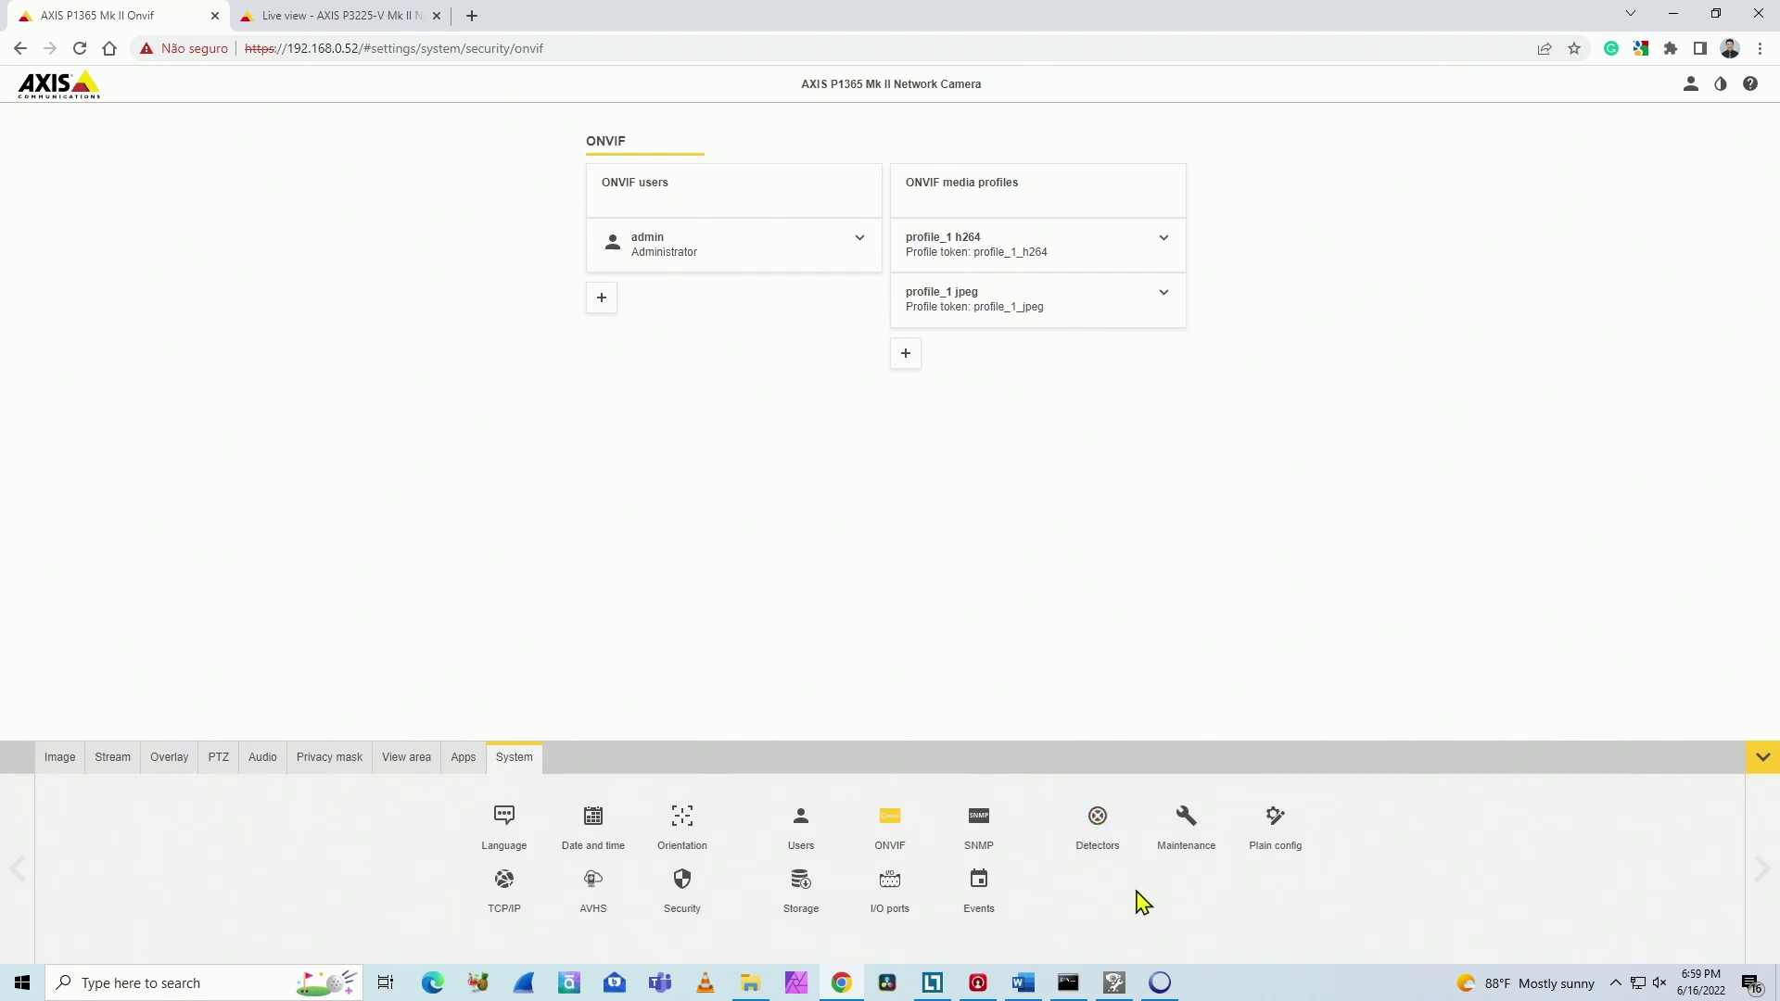
Step: Log in to ONVIF Device Manager as admin with the password so the P1365 shows firmware 9.80.3.3
left_click(1159, 981)
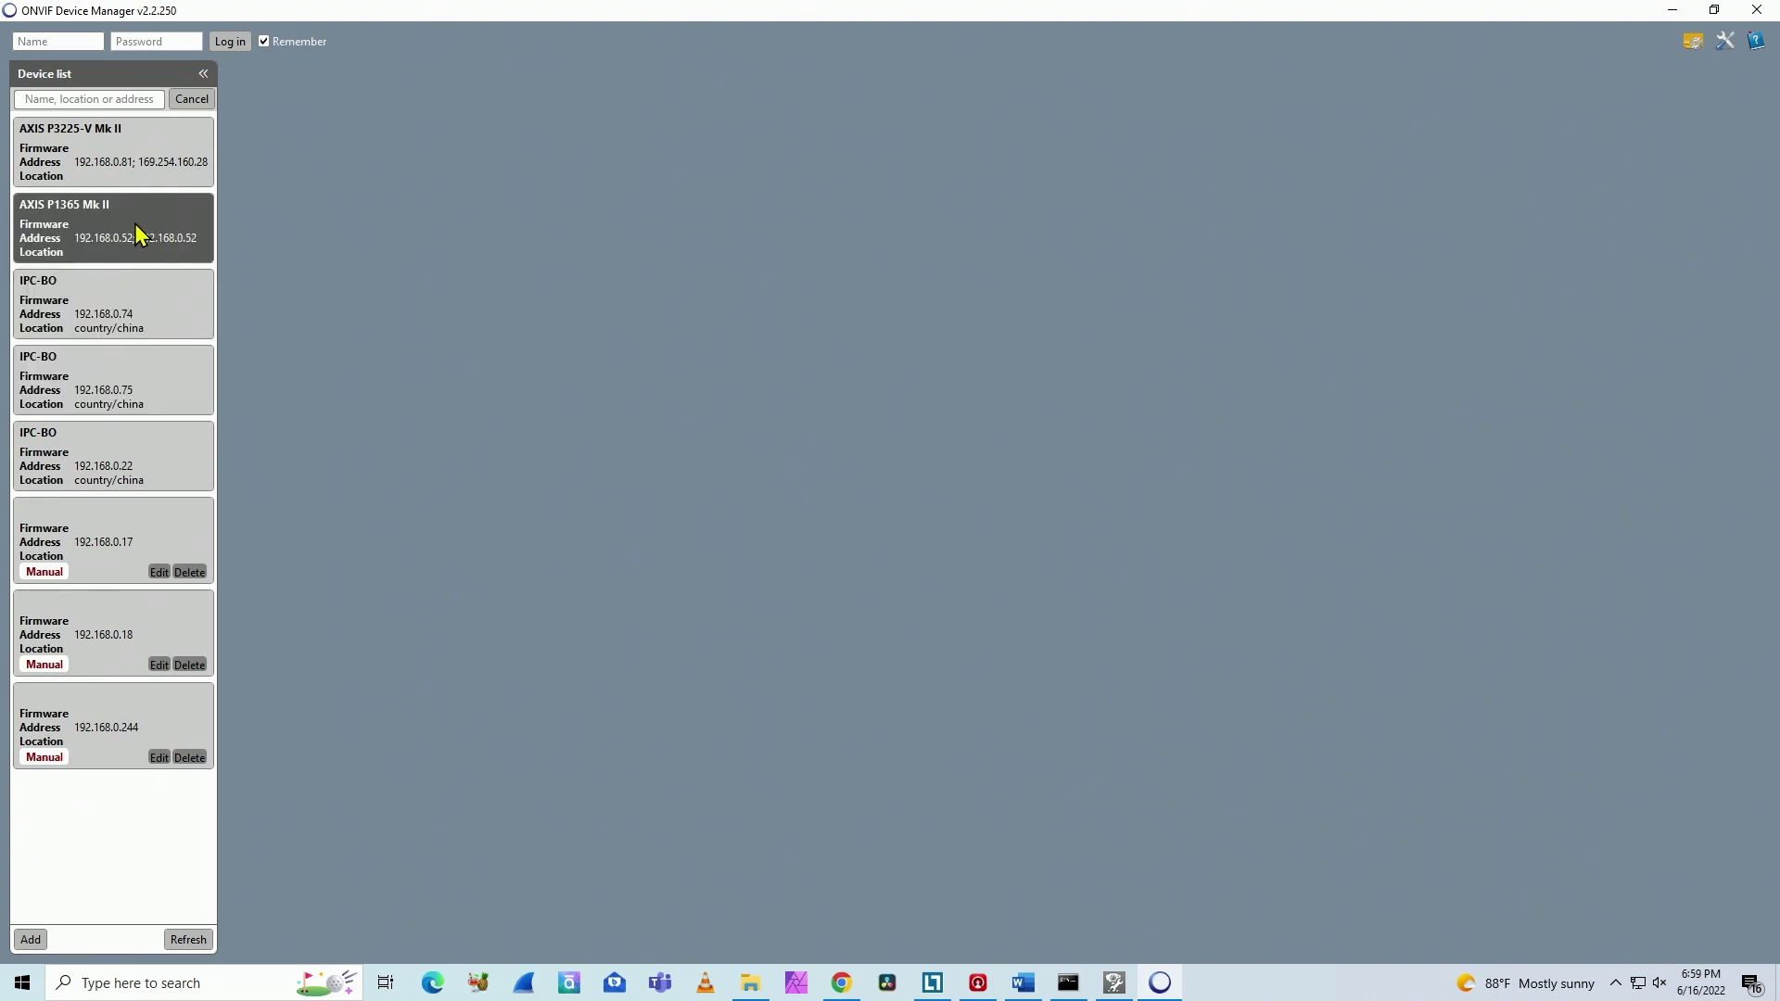
left_click(56, 38)
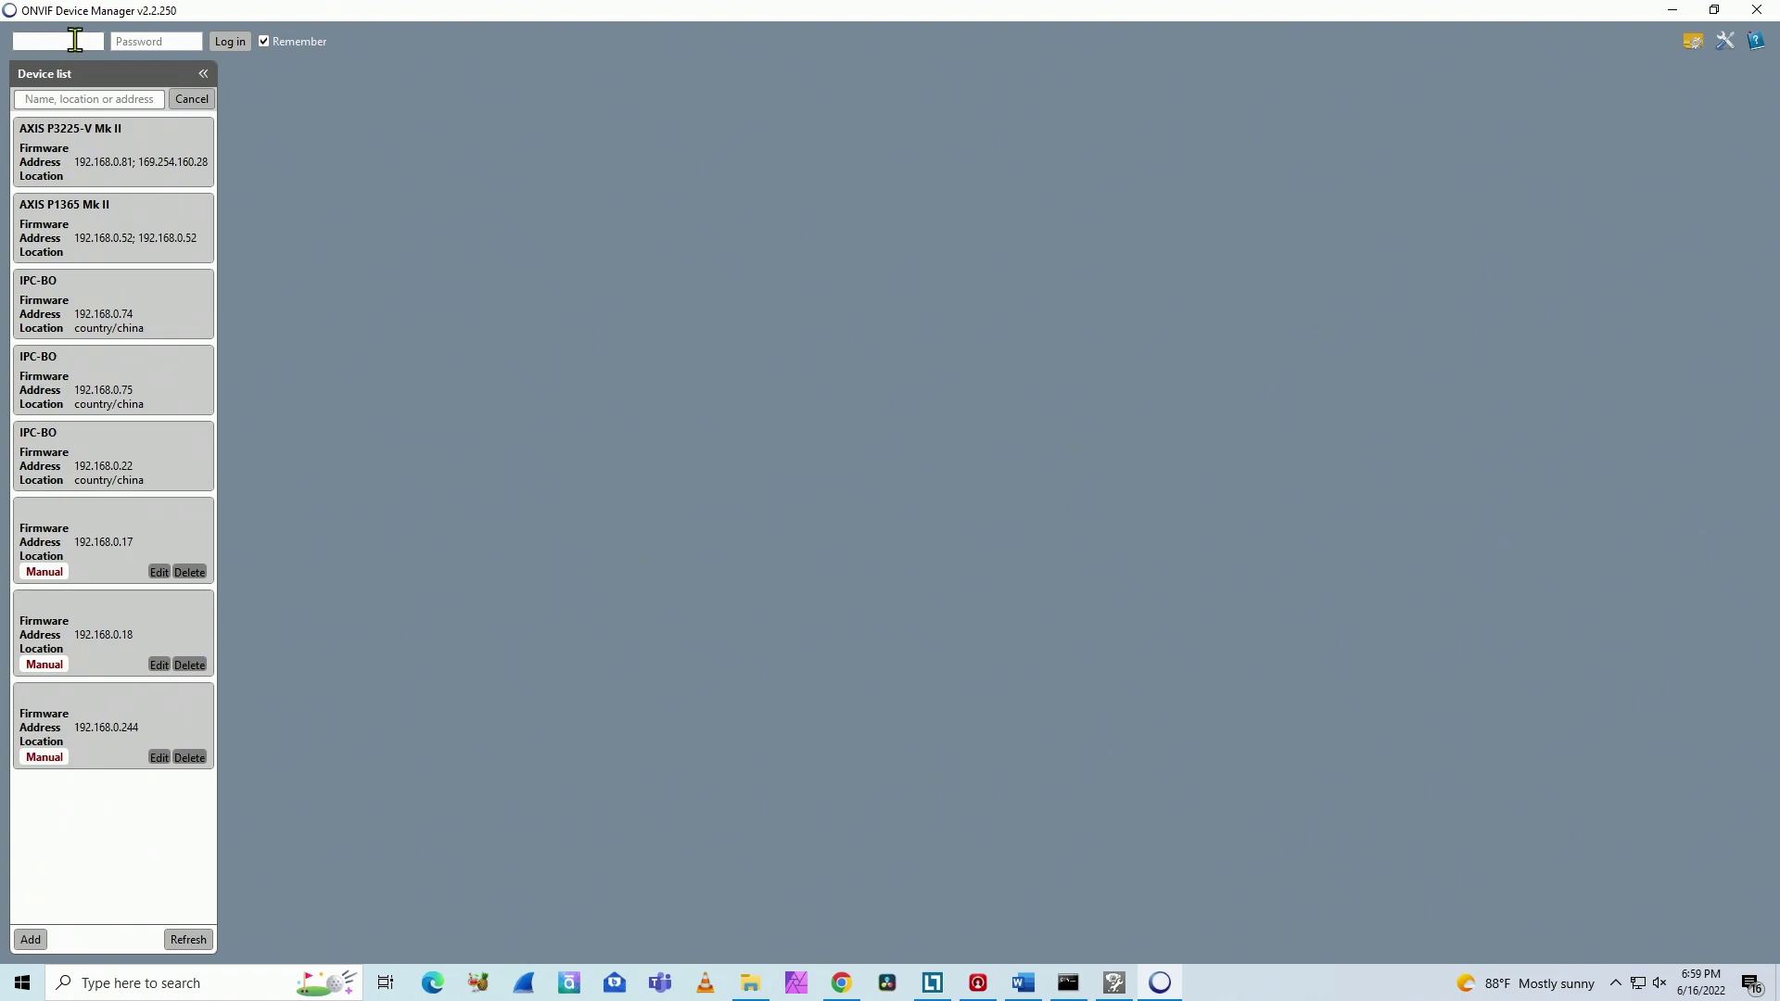
key("Tab")
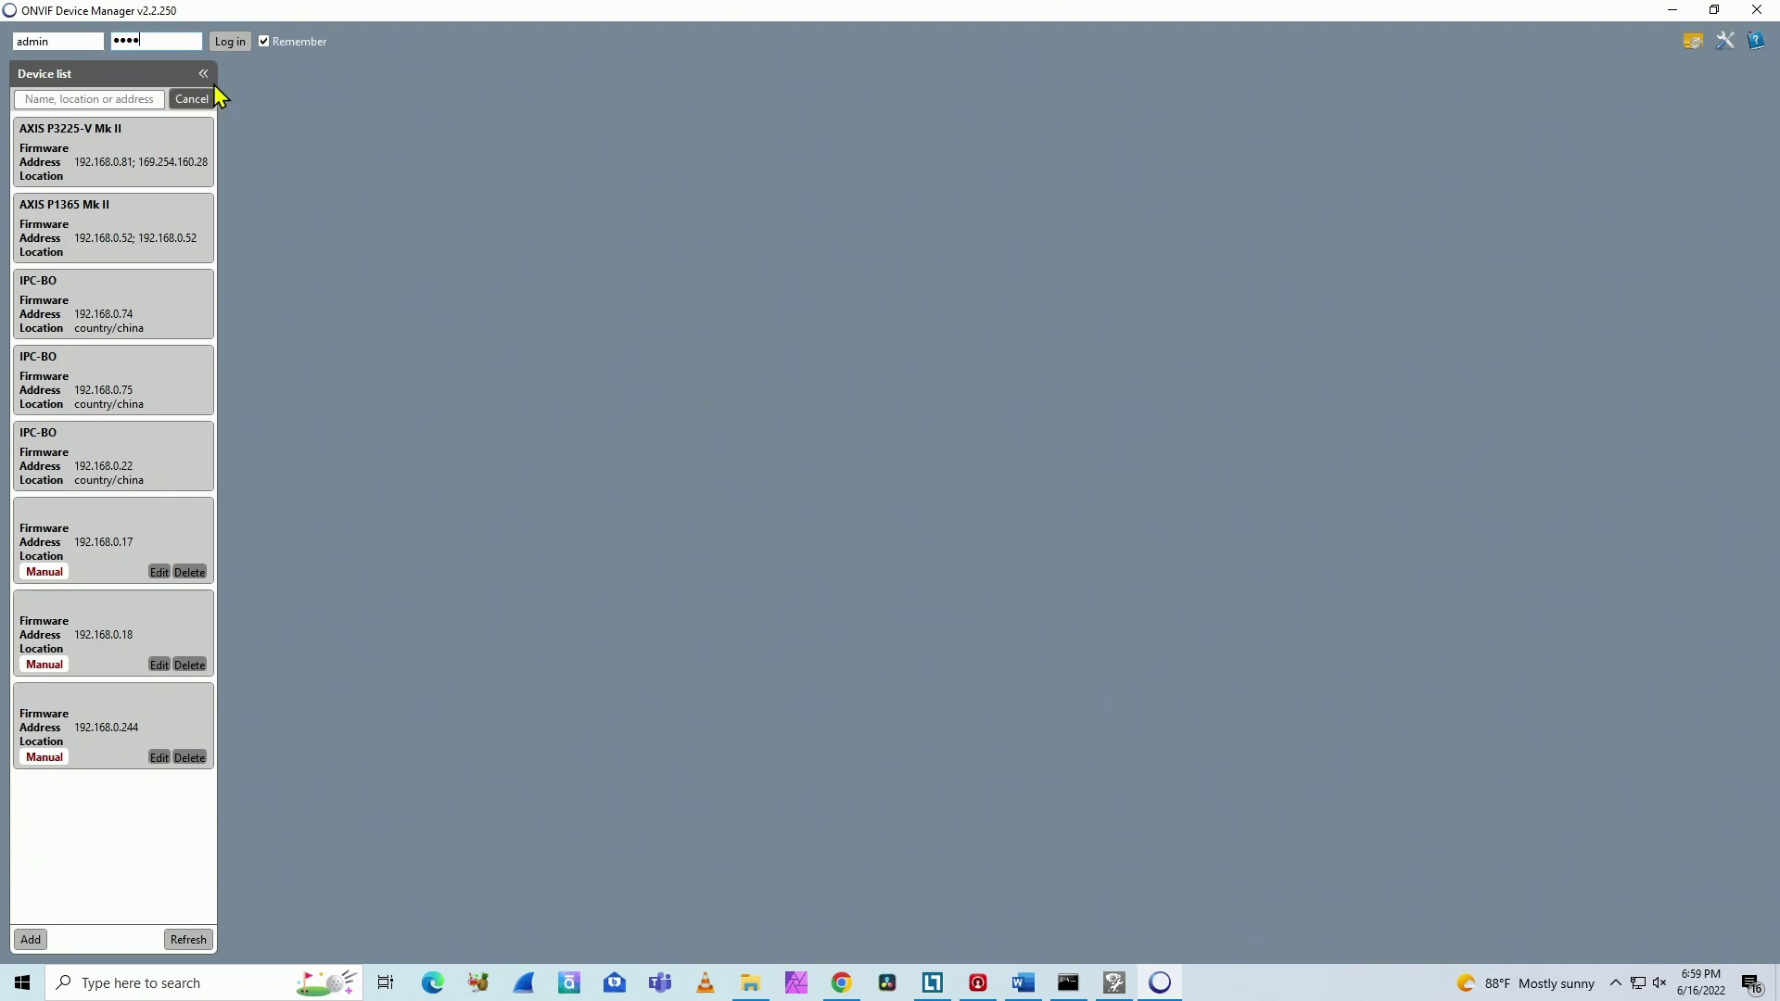
left_click(230, 42)
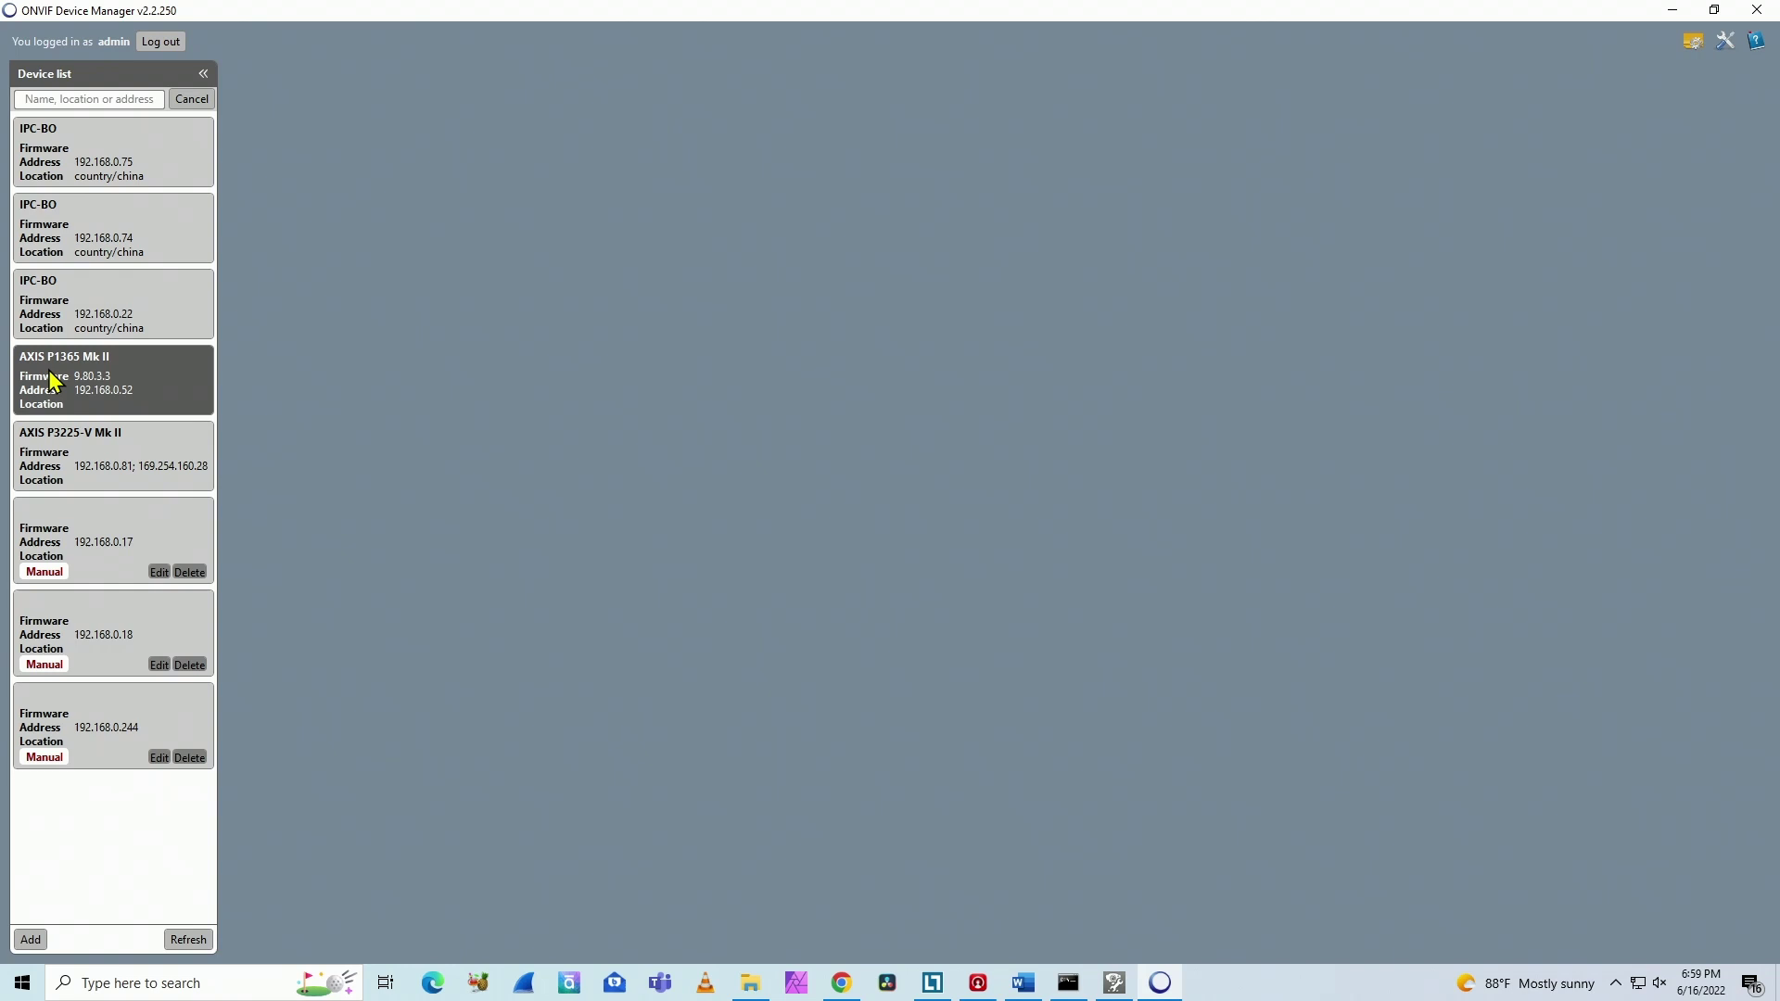
Step: Play the P1365's live video, find the P3225-V not authorized, then return to the browser
left_click(105, 378)
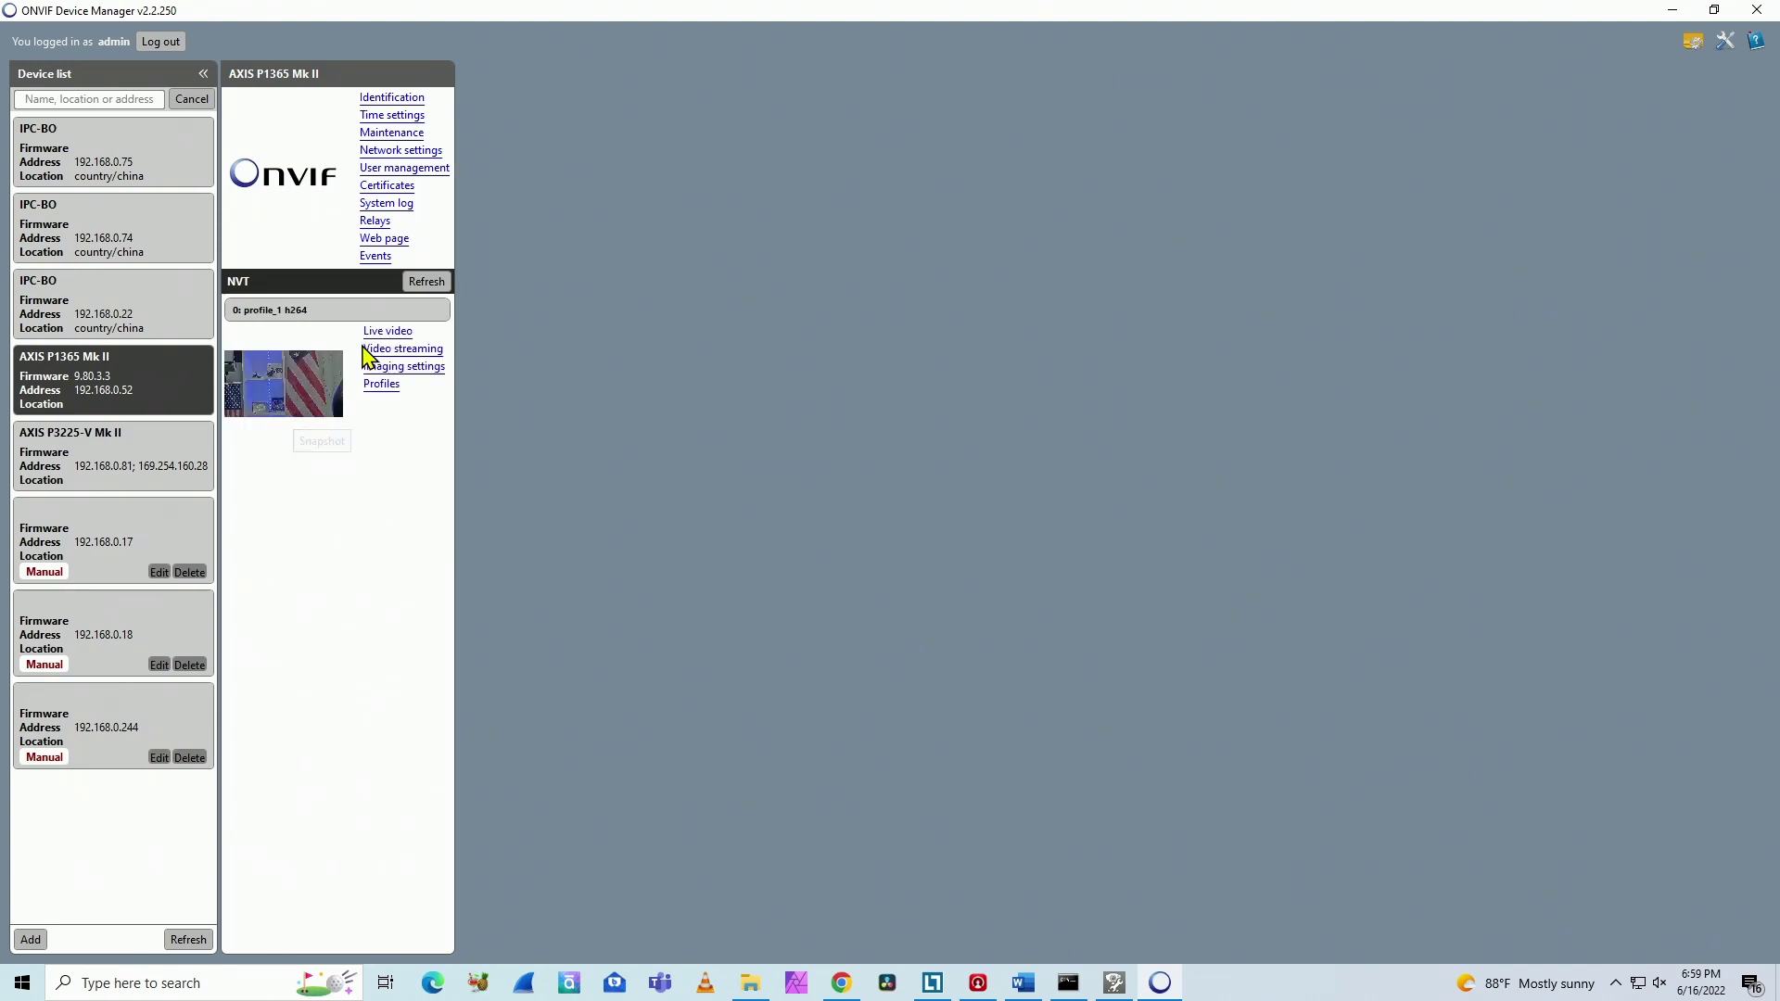
left_click(375, 334)
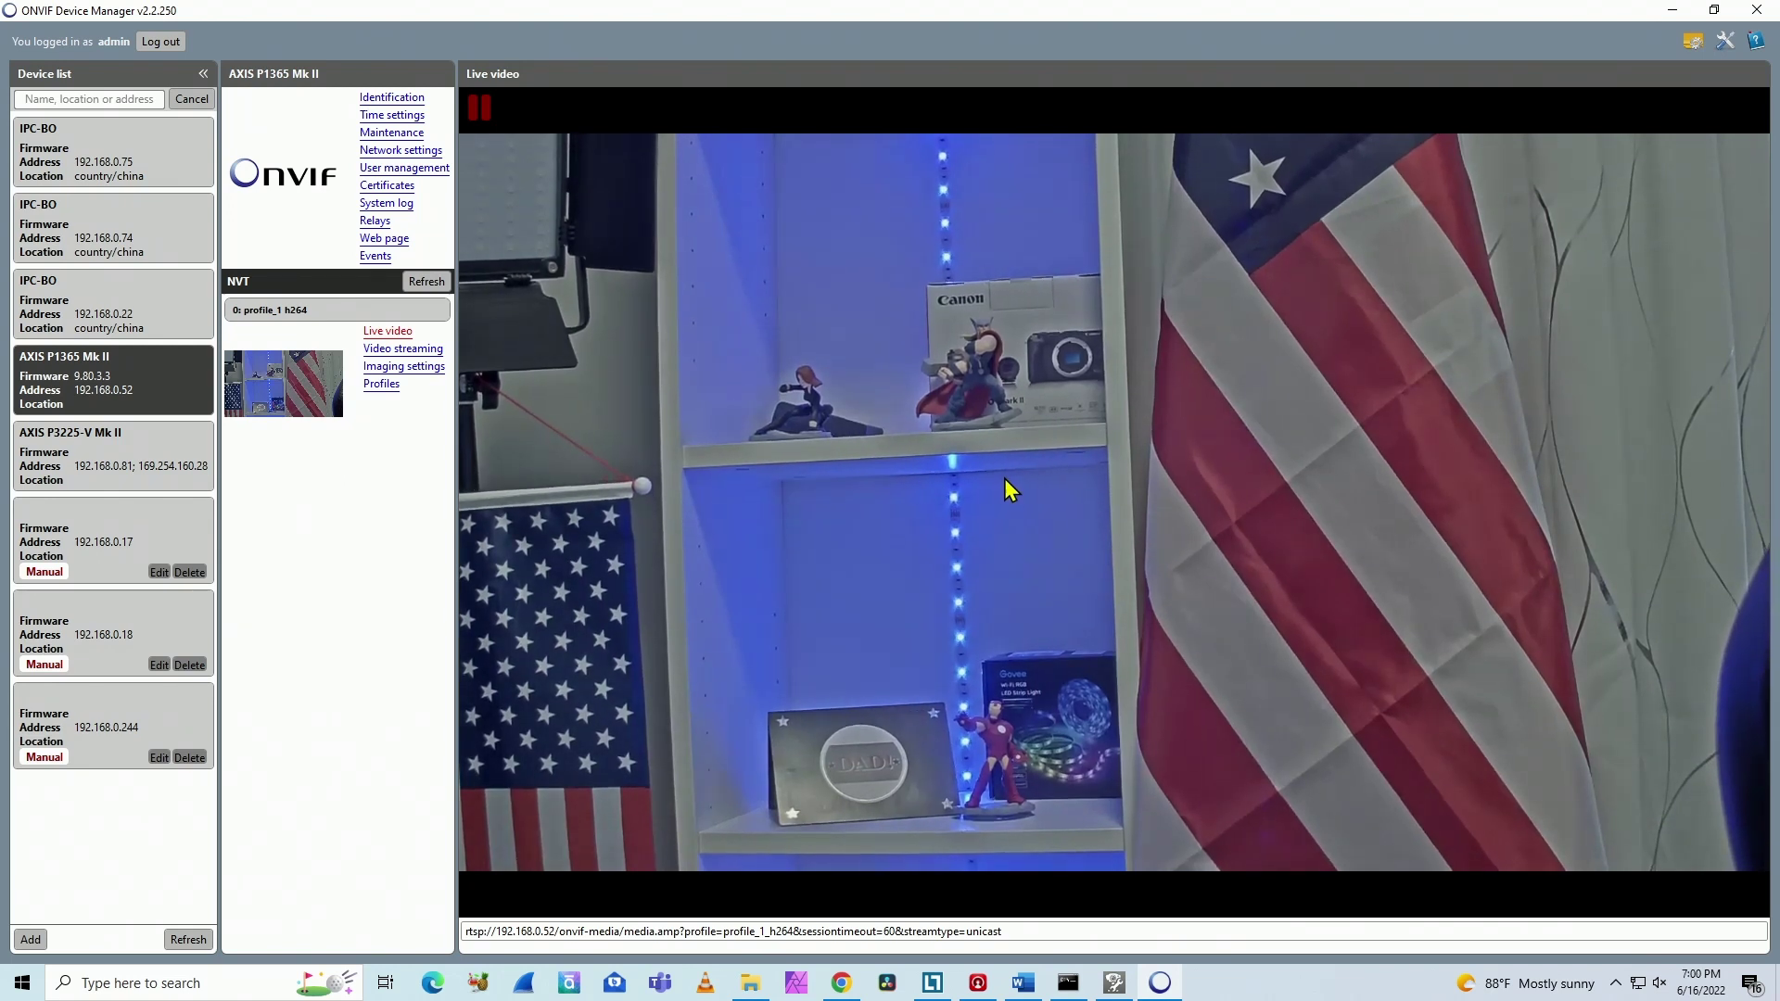
left_click(132, 477)
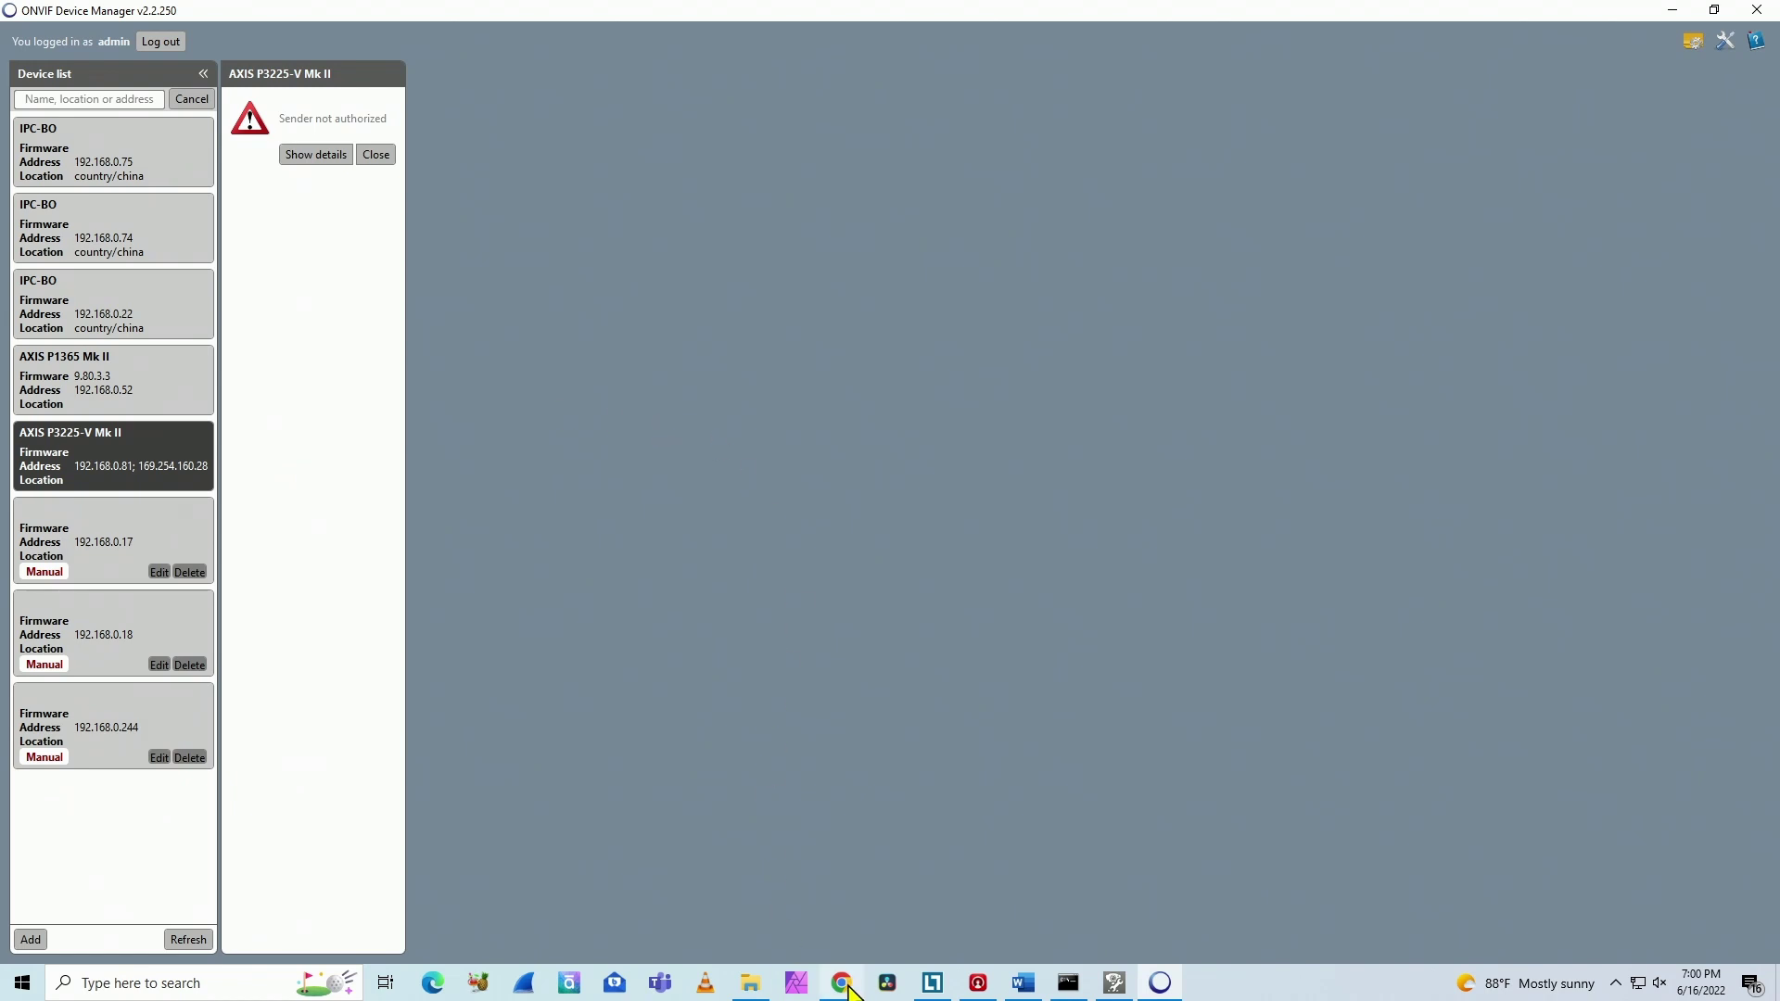
key("alt+Tab")
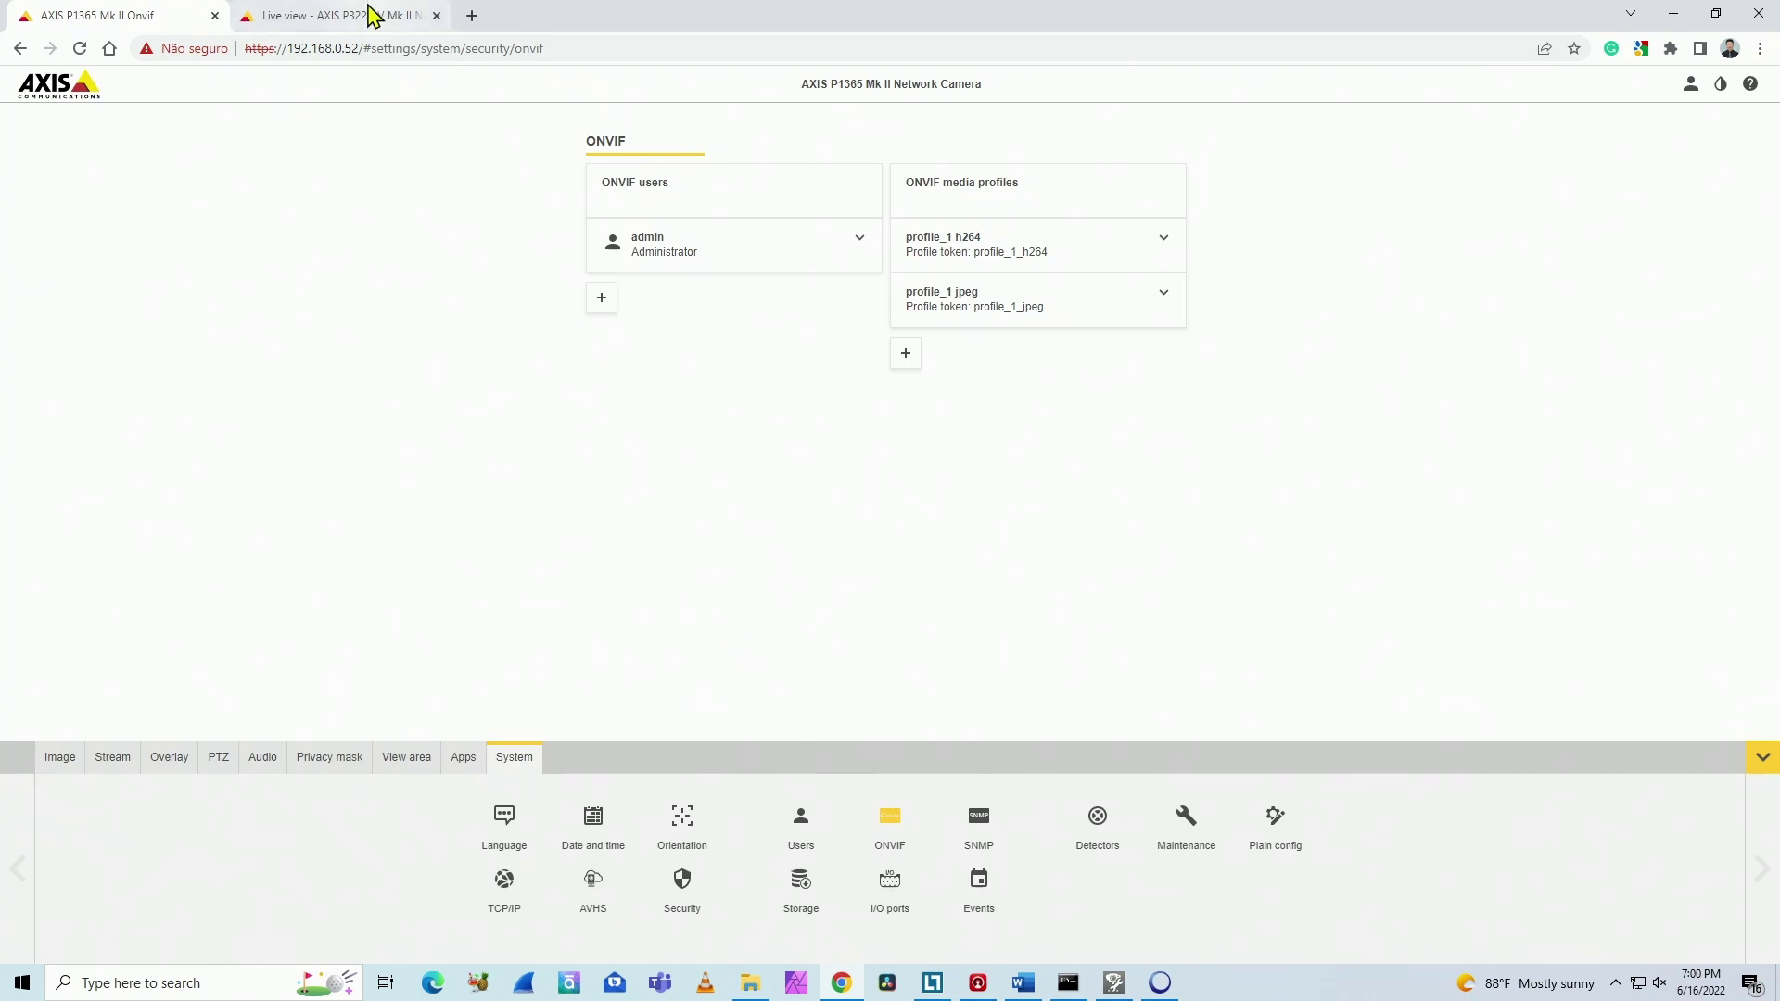
Step: On the AXIS P3225-V Mk II page, go to Setup > System Options > Security > ONVIF
left_click(370, 15)
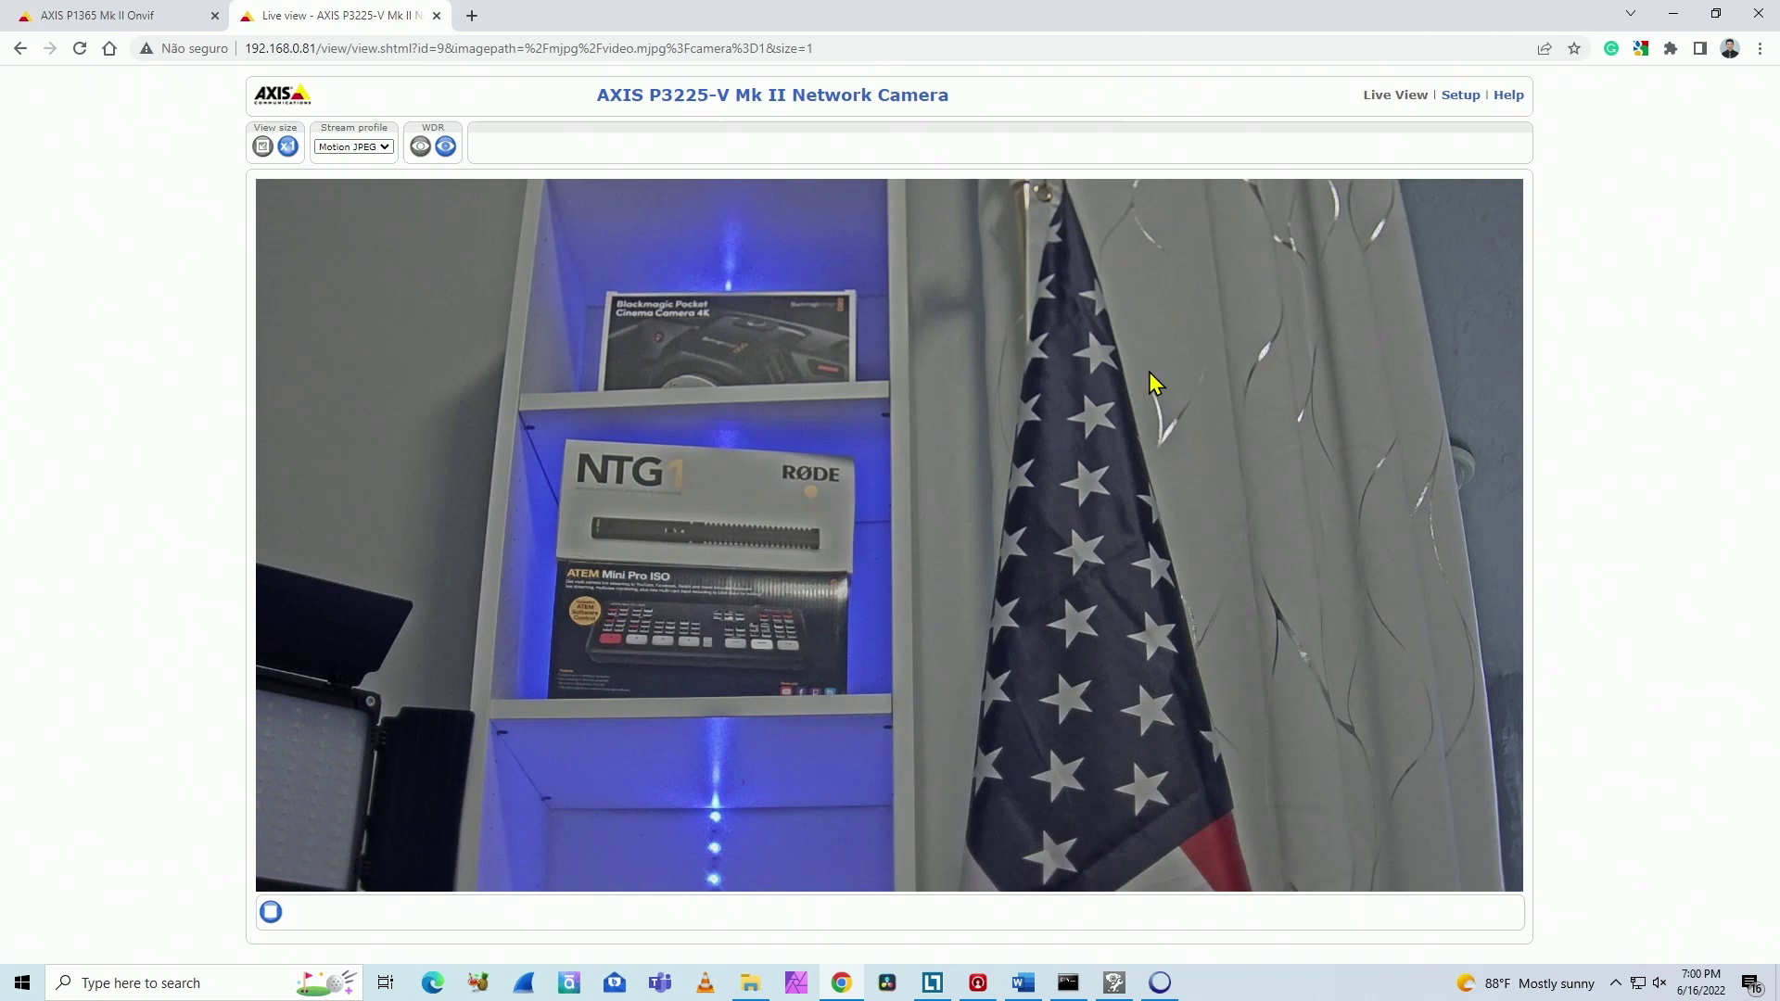
left_click(1457, 96)
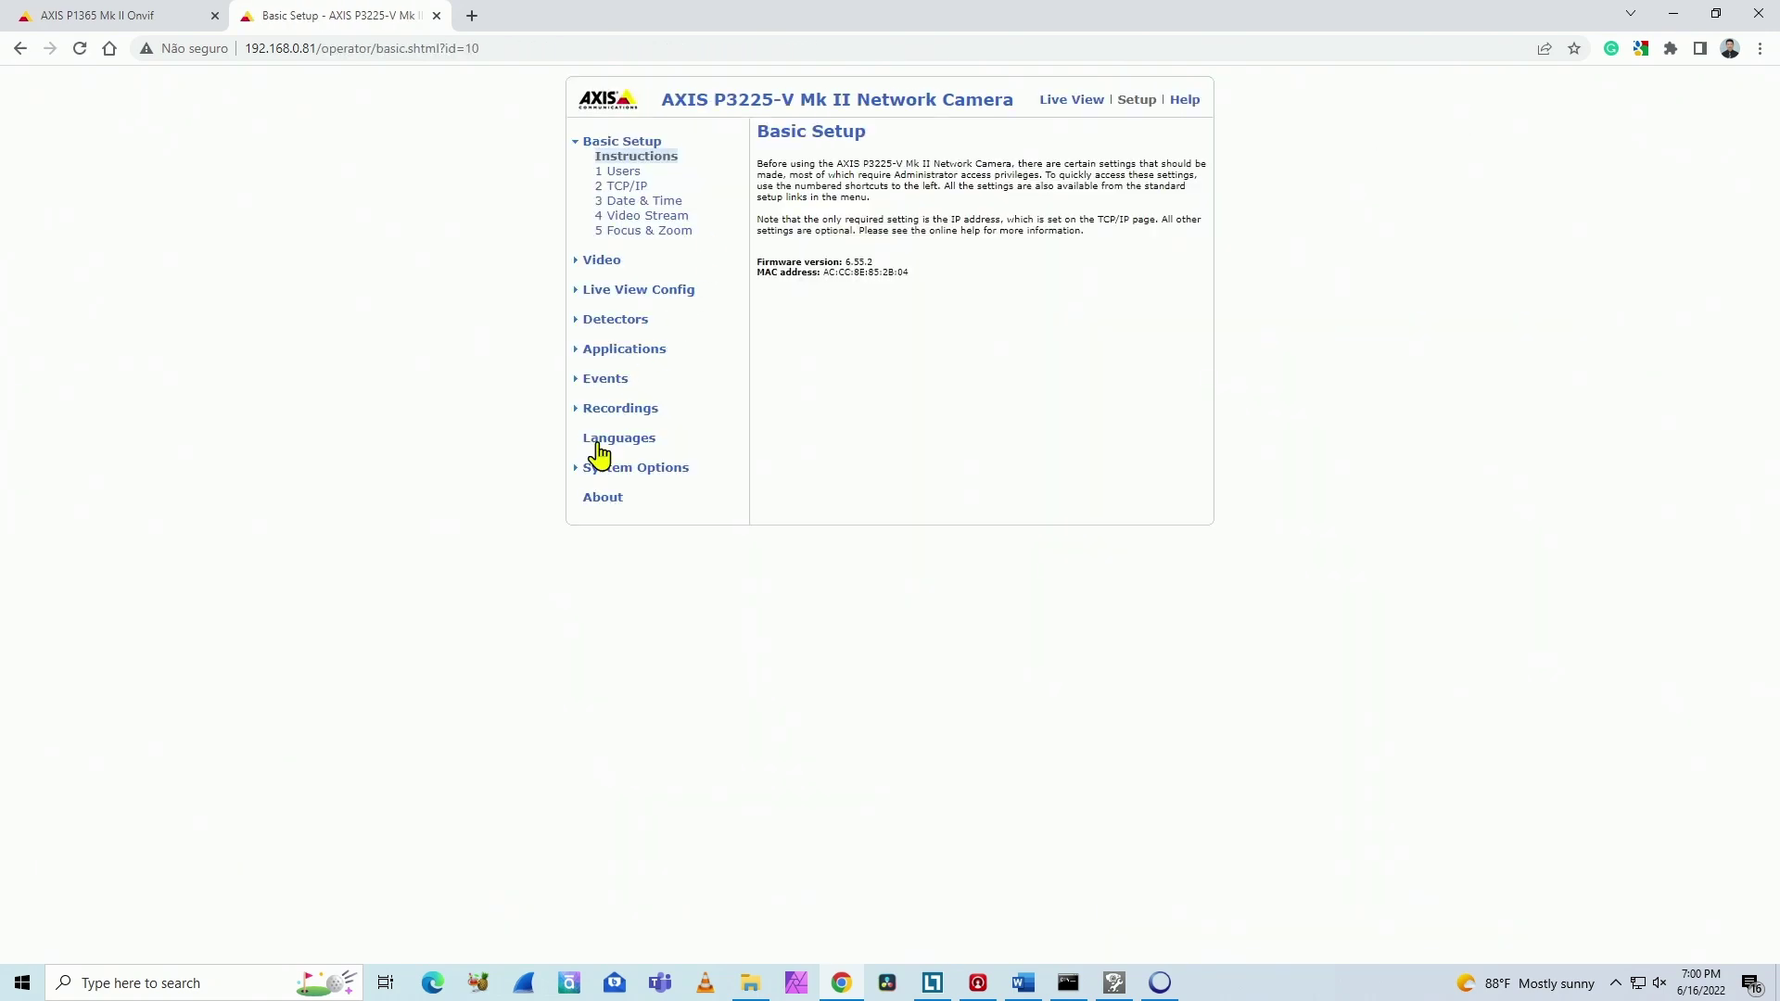
left_click(599, 471)
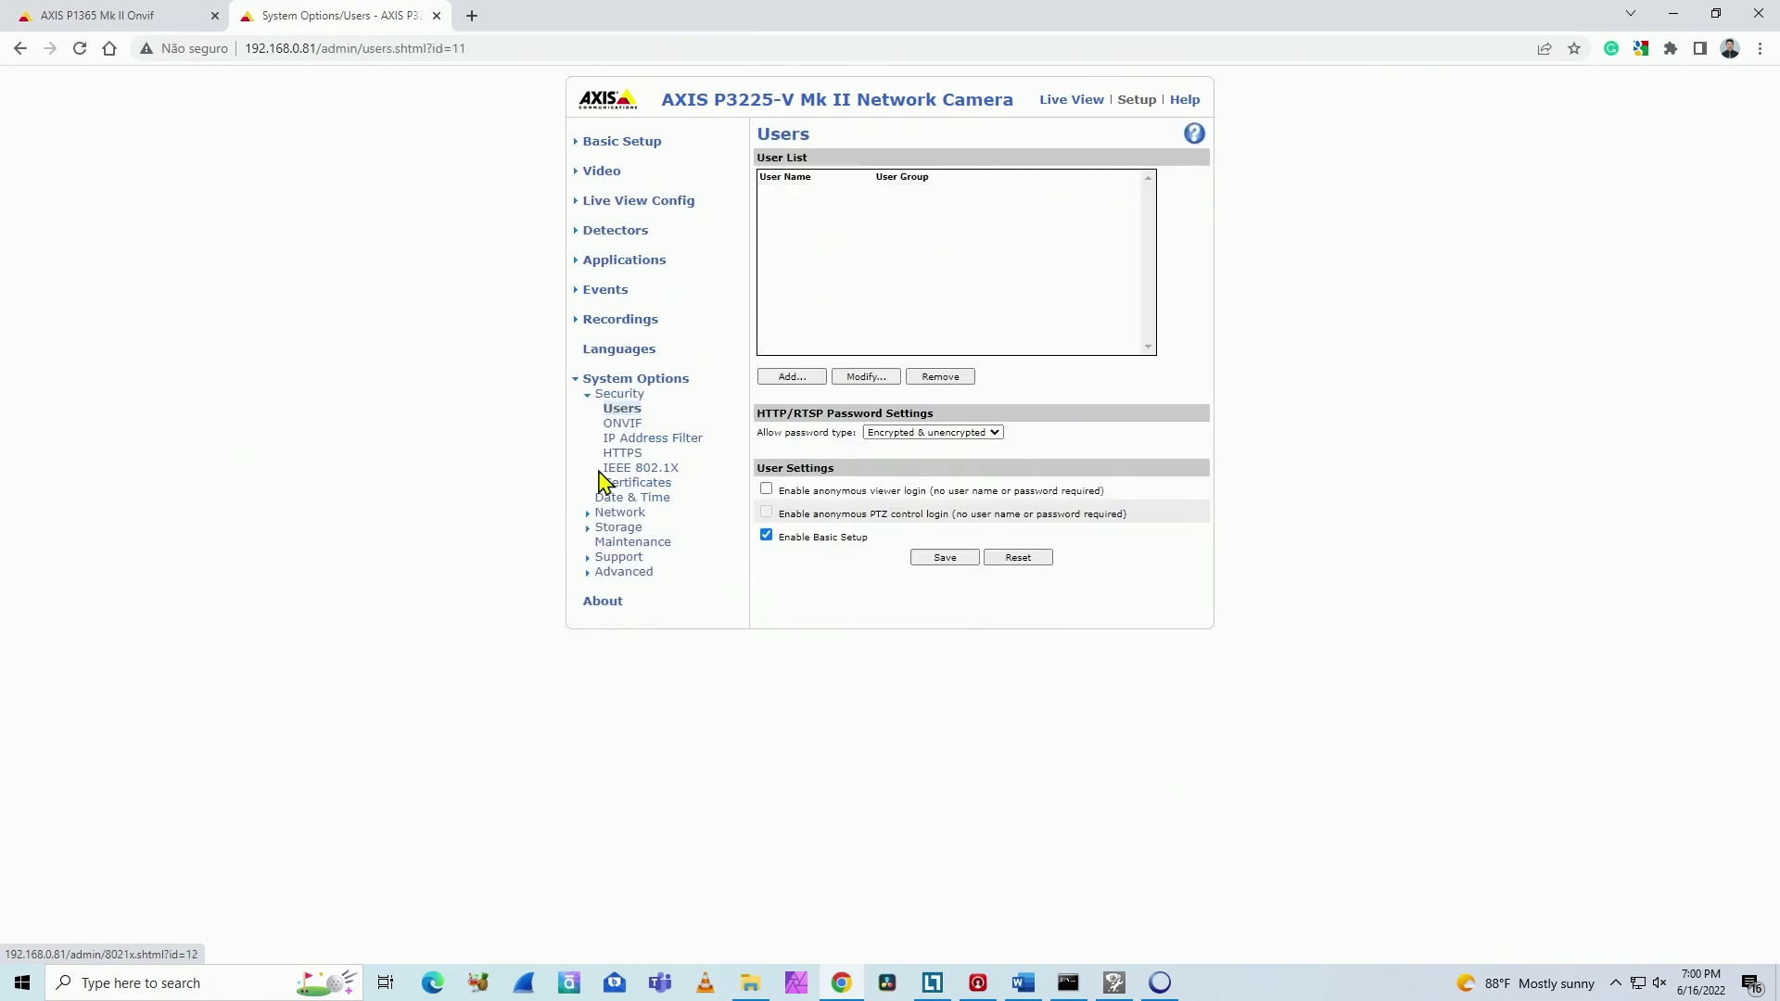
left_click(622, 428)
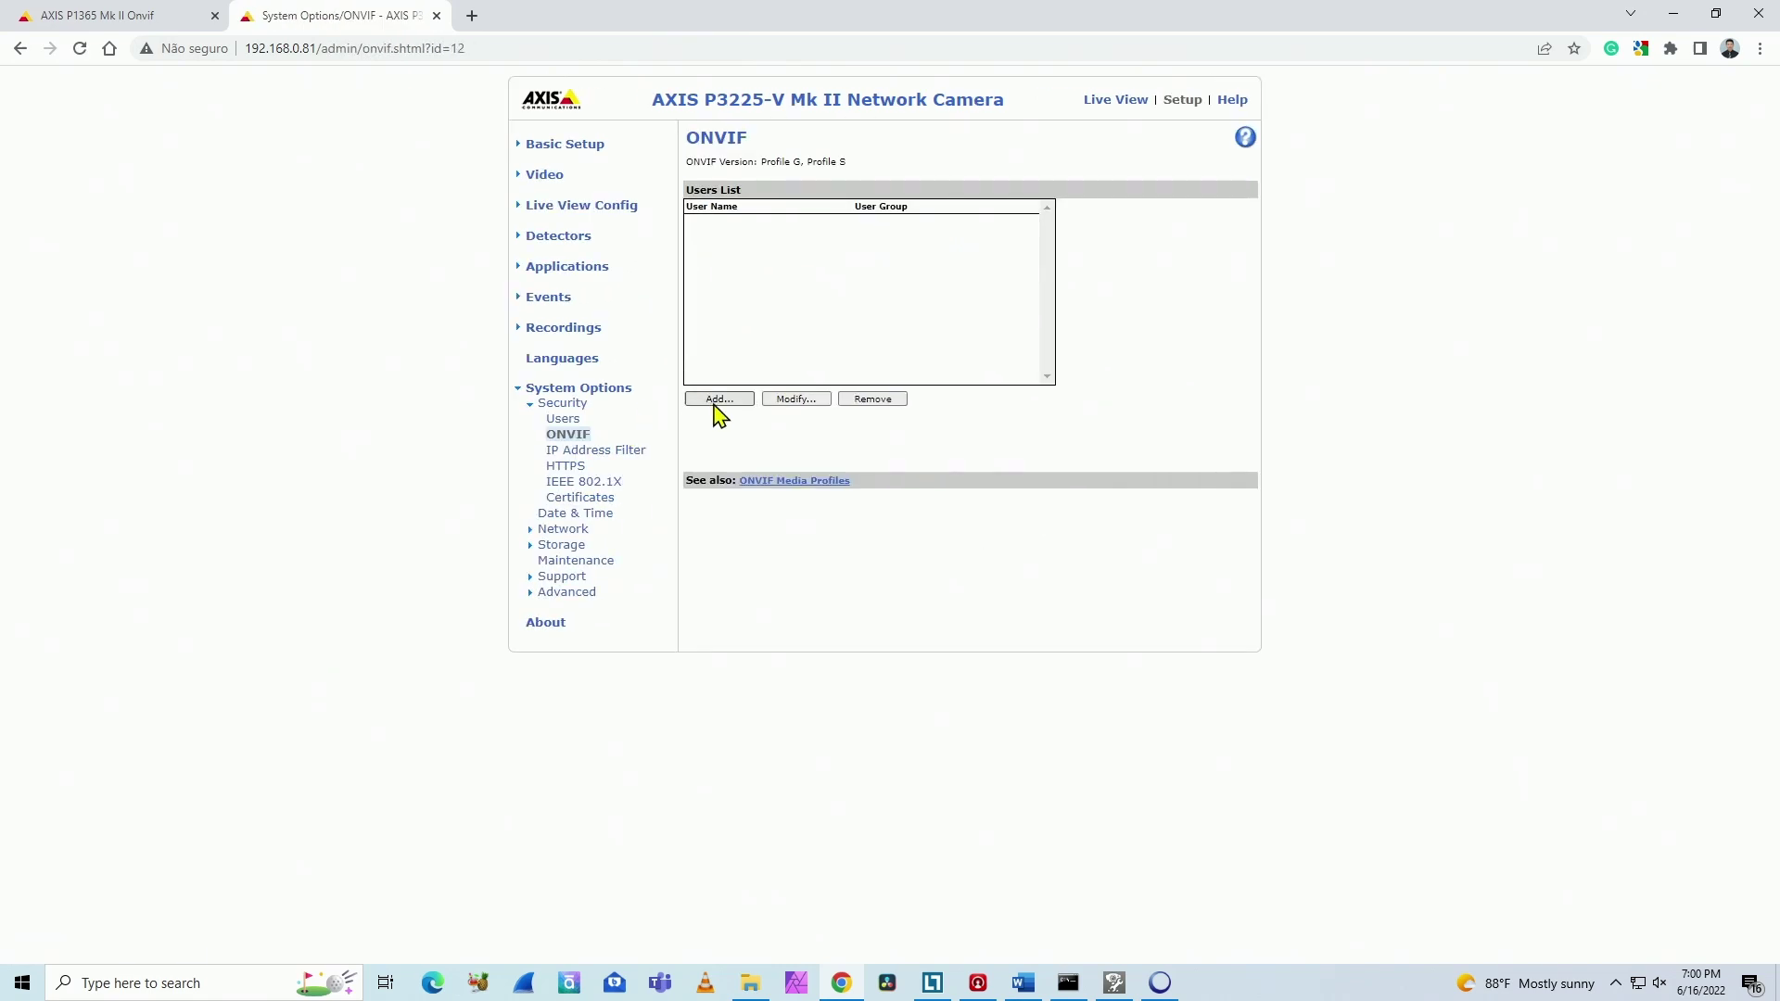
Step: Add ONVIF user admin with a password entered twice, keeping Media user, and confirm
left_click(719, 400)
left_click_drag(170, 20, 844, 271)
left_click(860, 357)
type("admin")
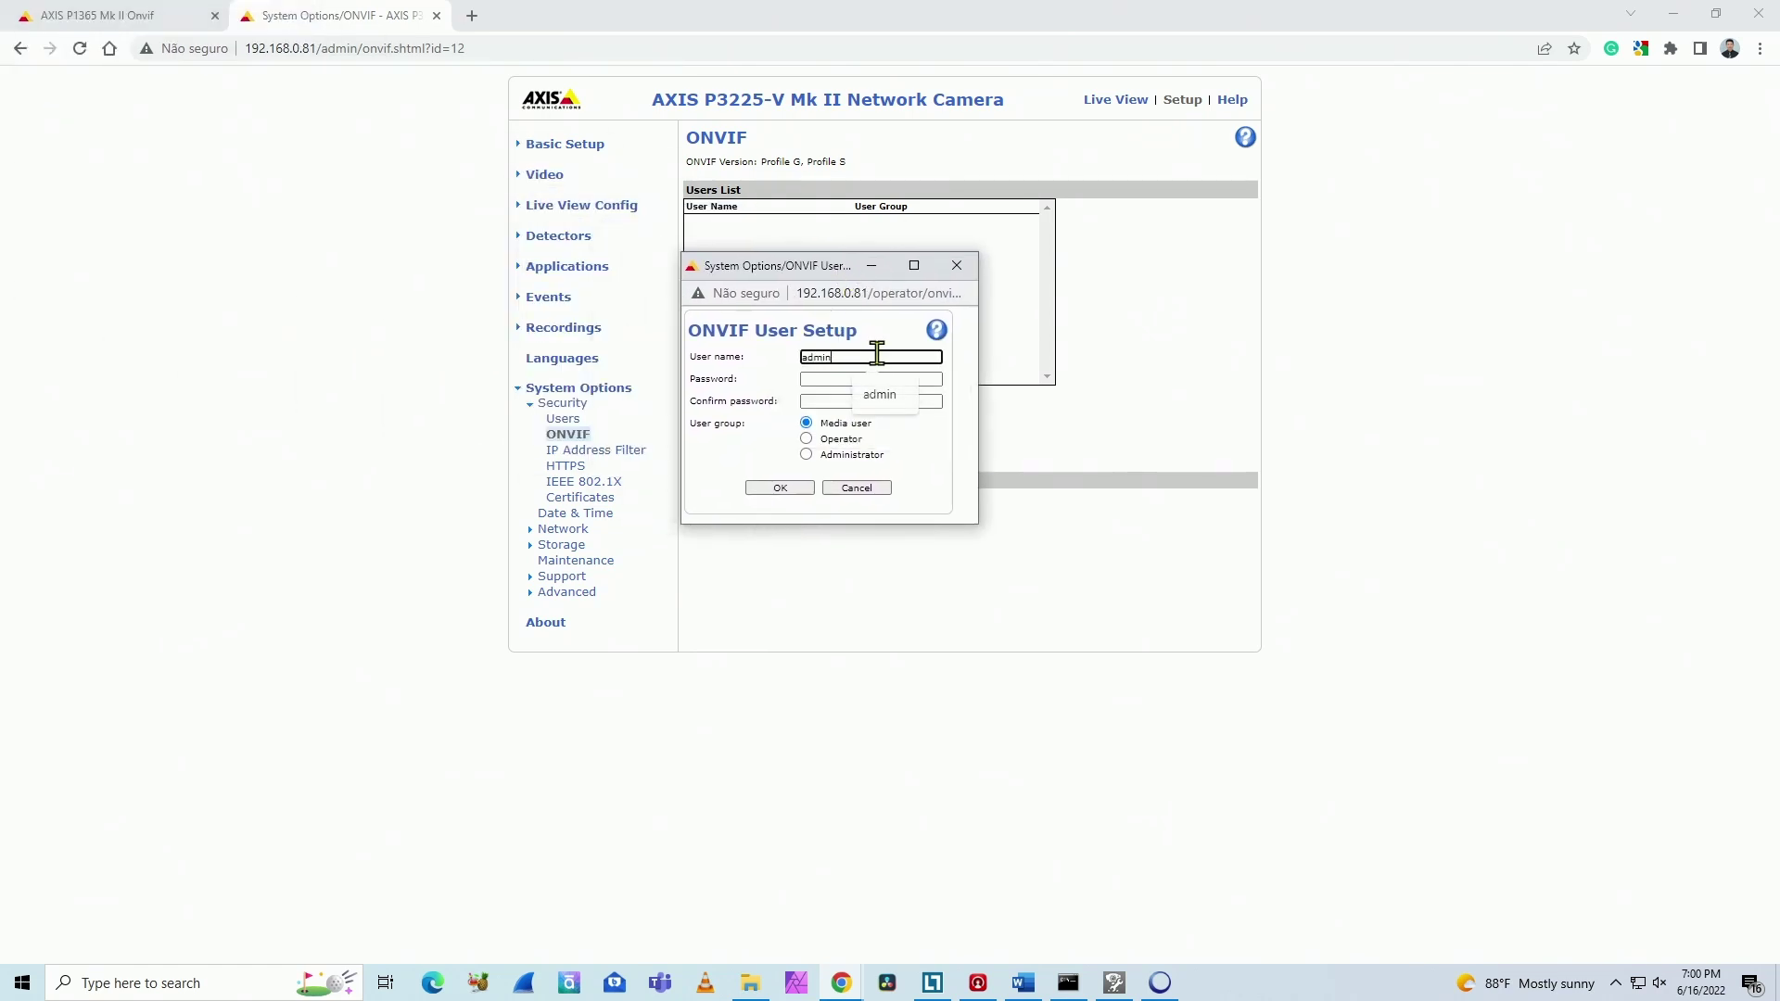
key("Tab")
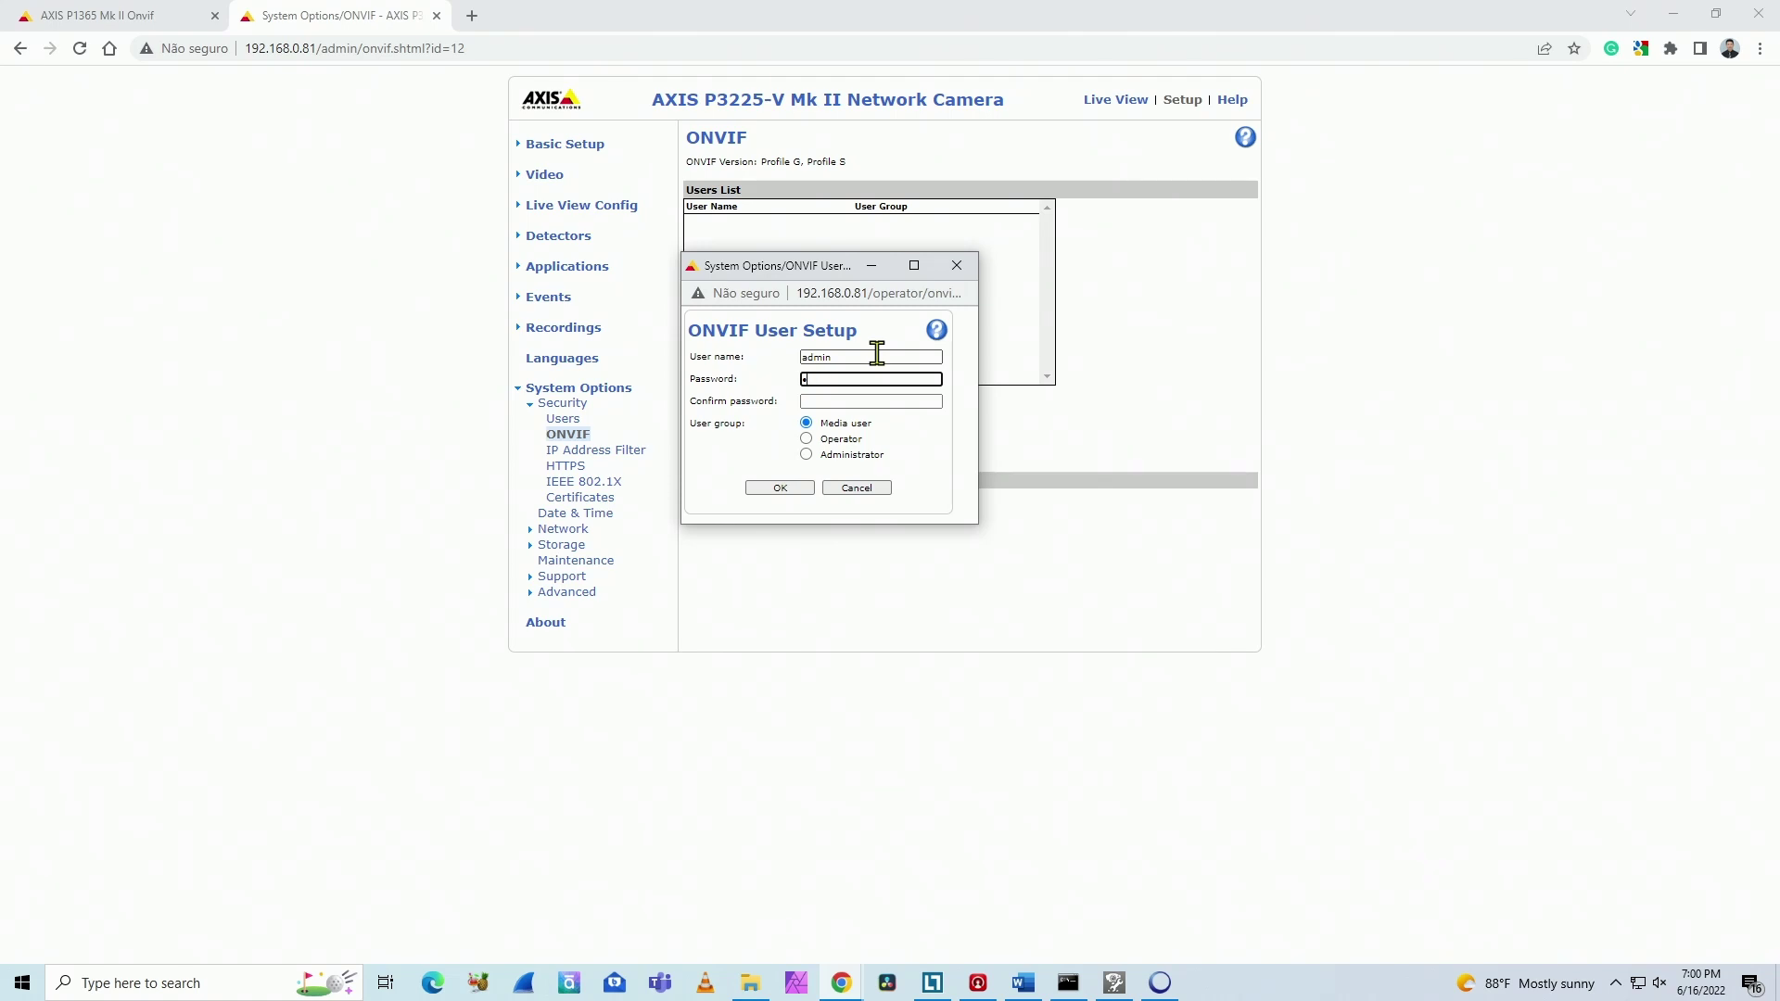
type("1234")
key("Tab")
type("1")
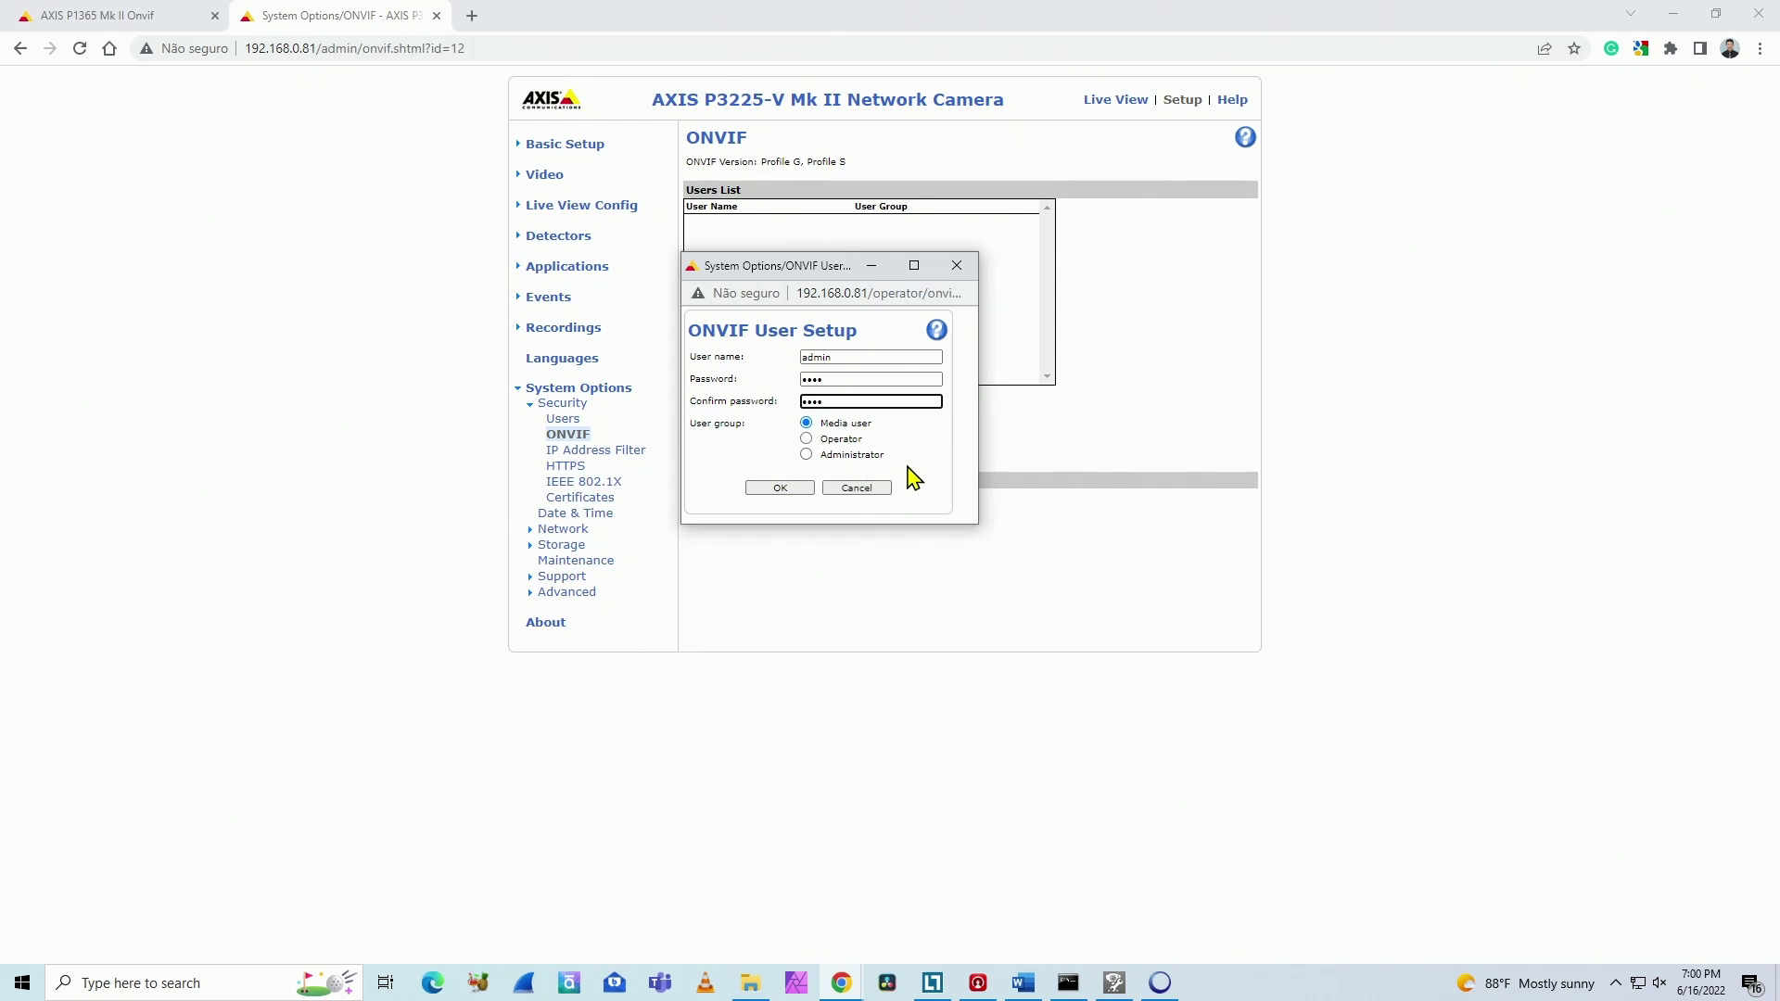
type("234")
left_click(783, 490)
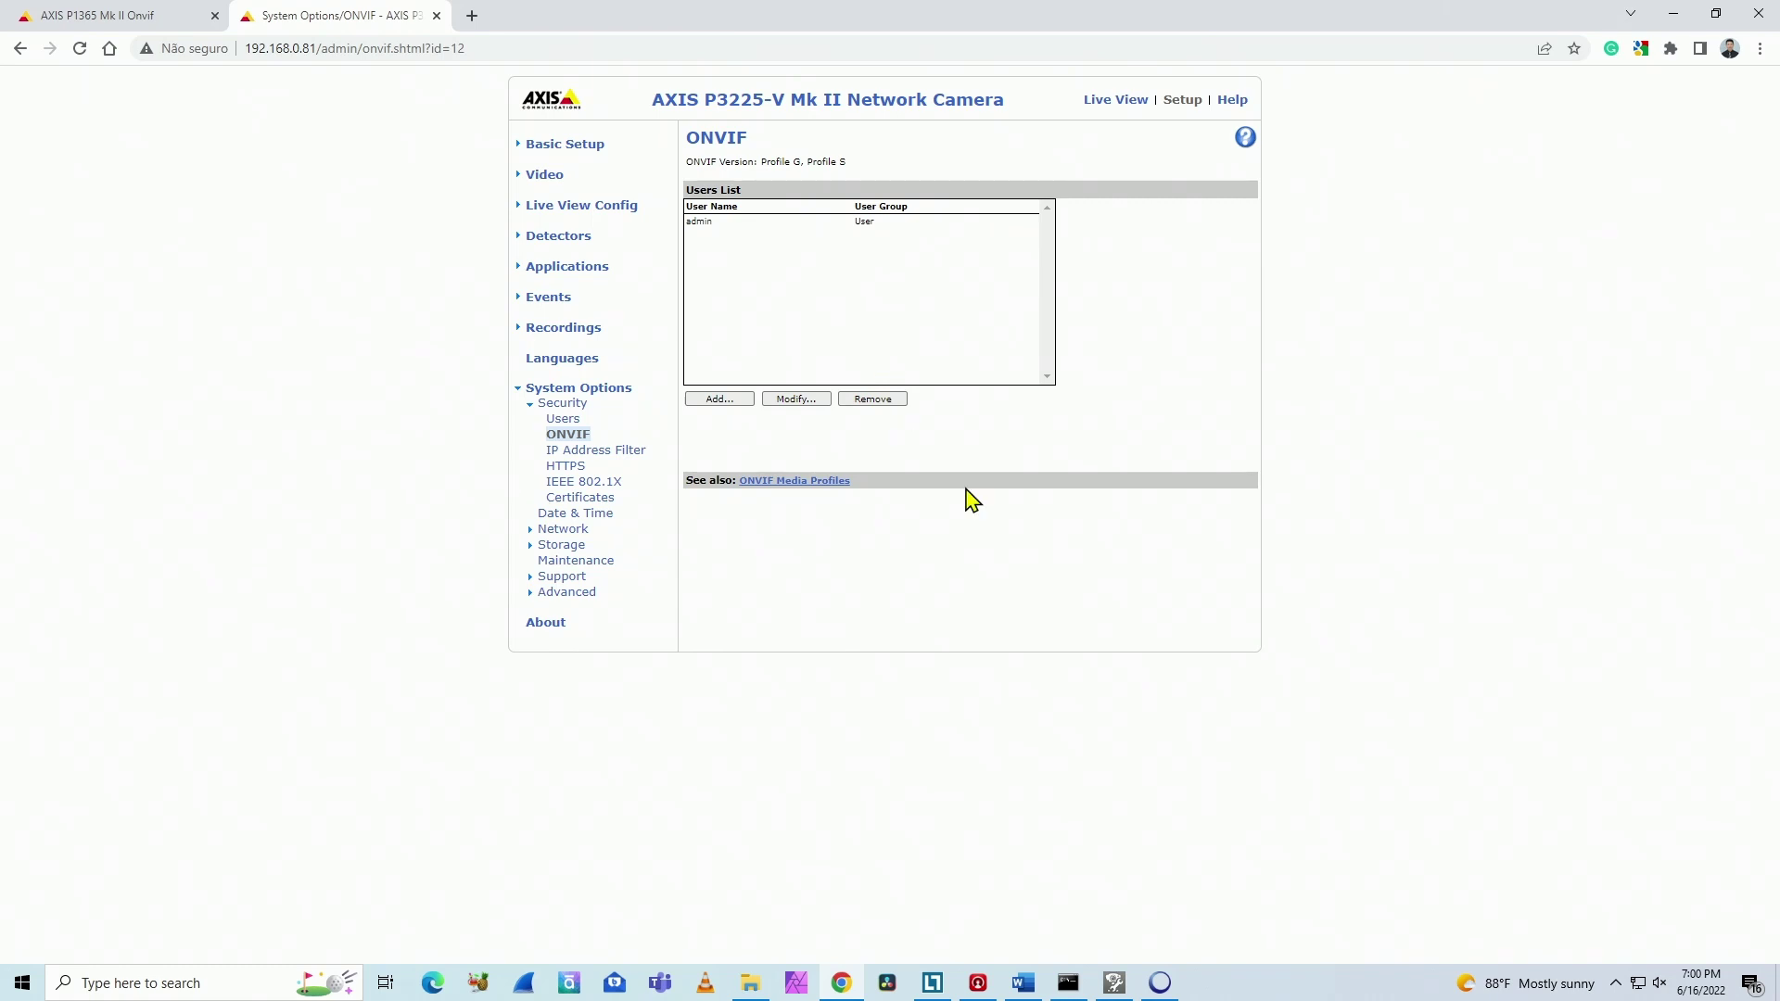
Step: Select the AXIS P3225-V Mk II in ONVIF Device Manager and play its profile_1 h264 live video
left_click(1160, 982)
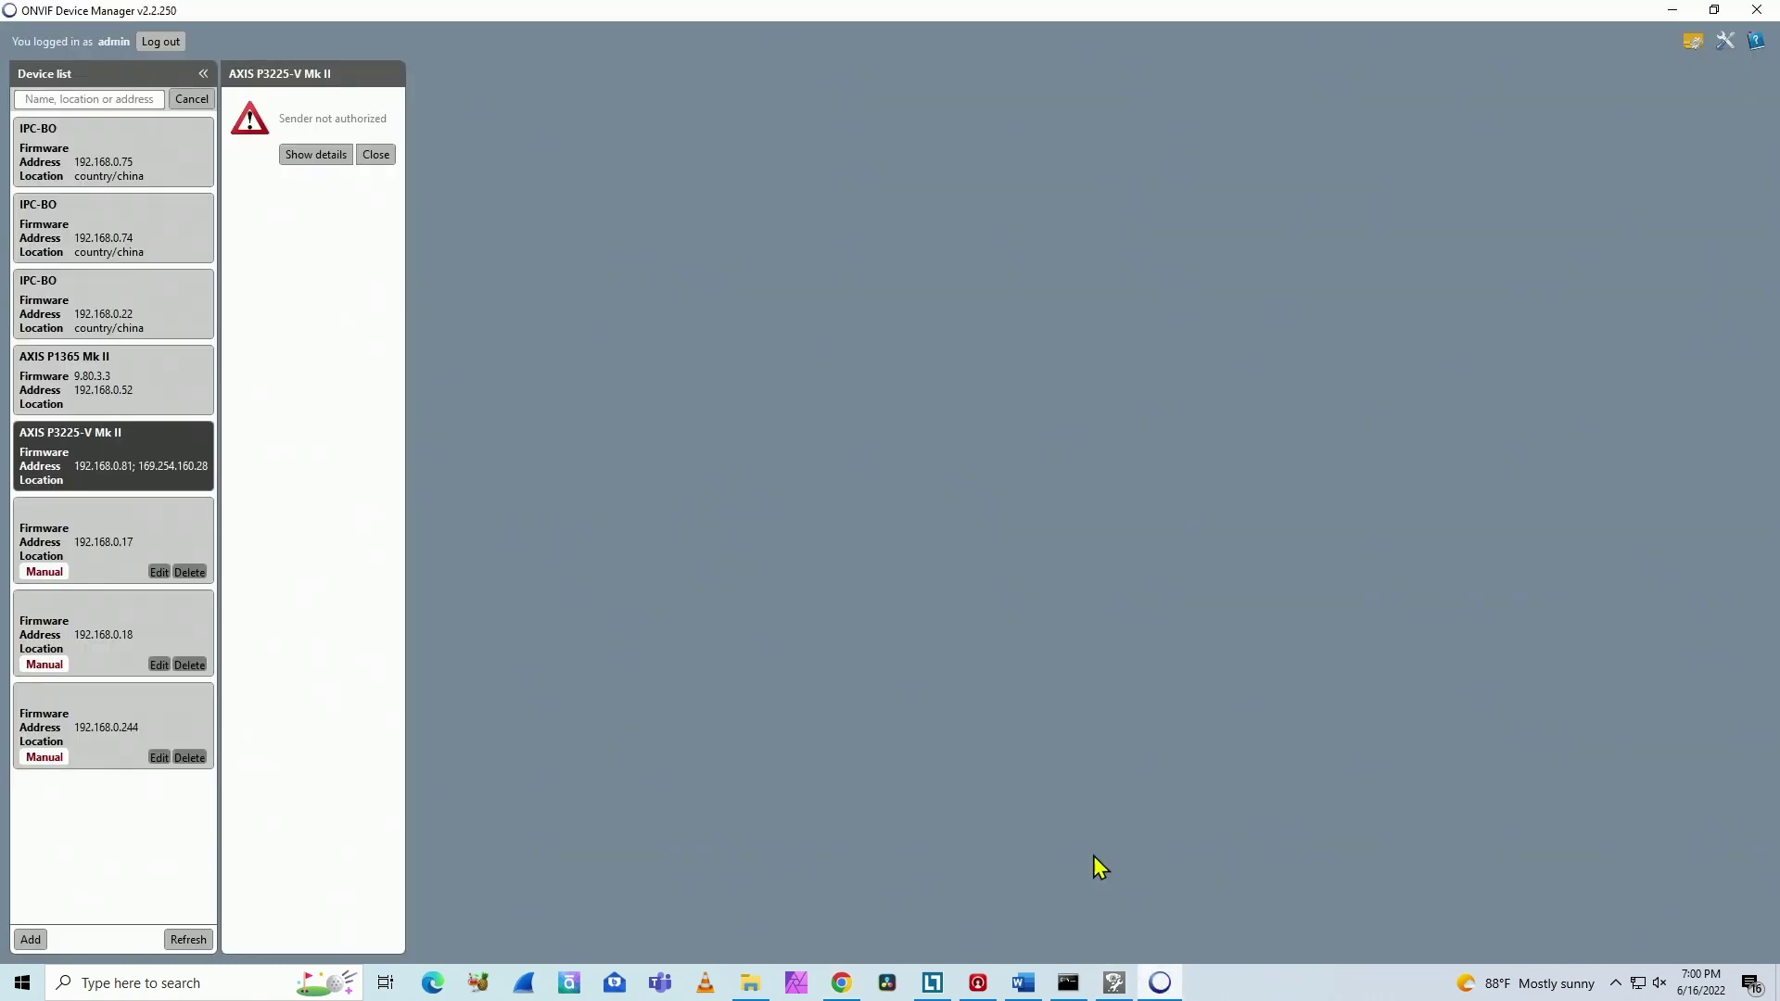
left_click(125, 471)
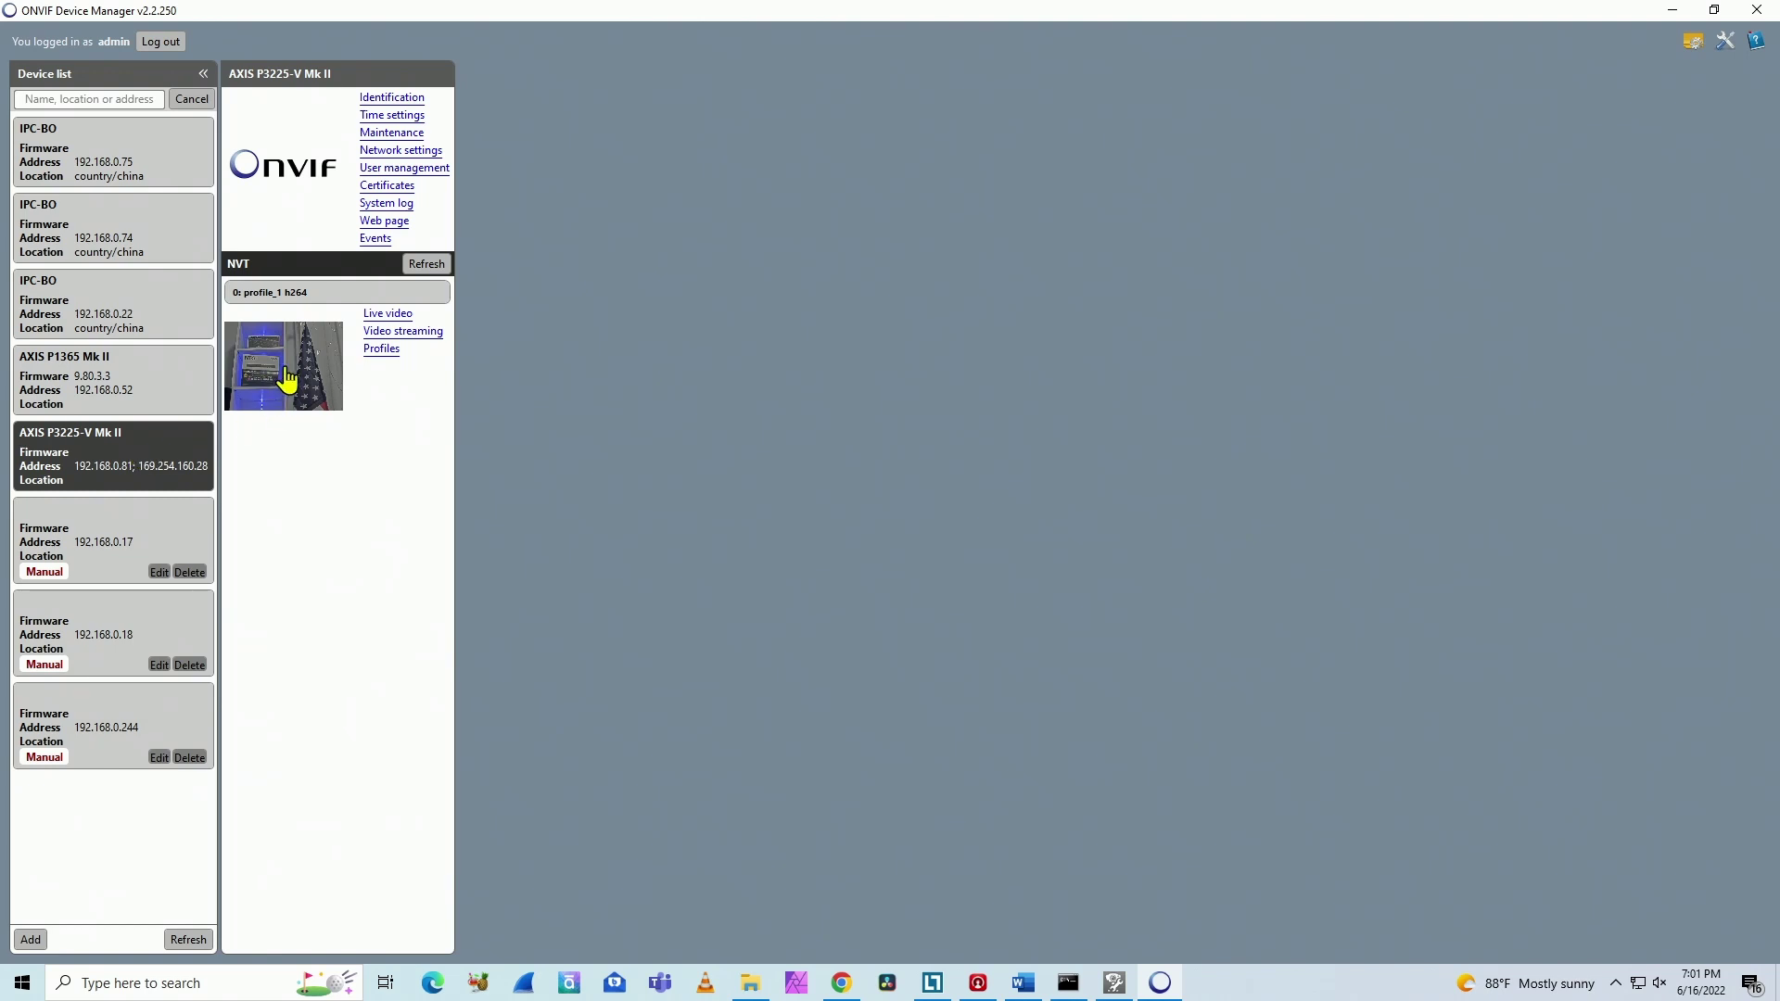
left_click(388, 315)
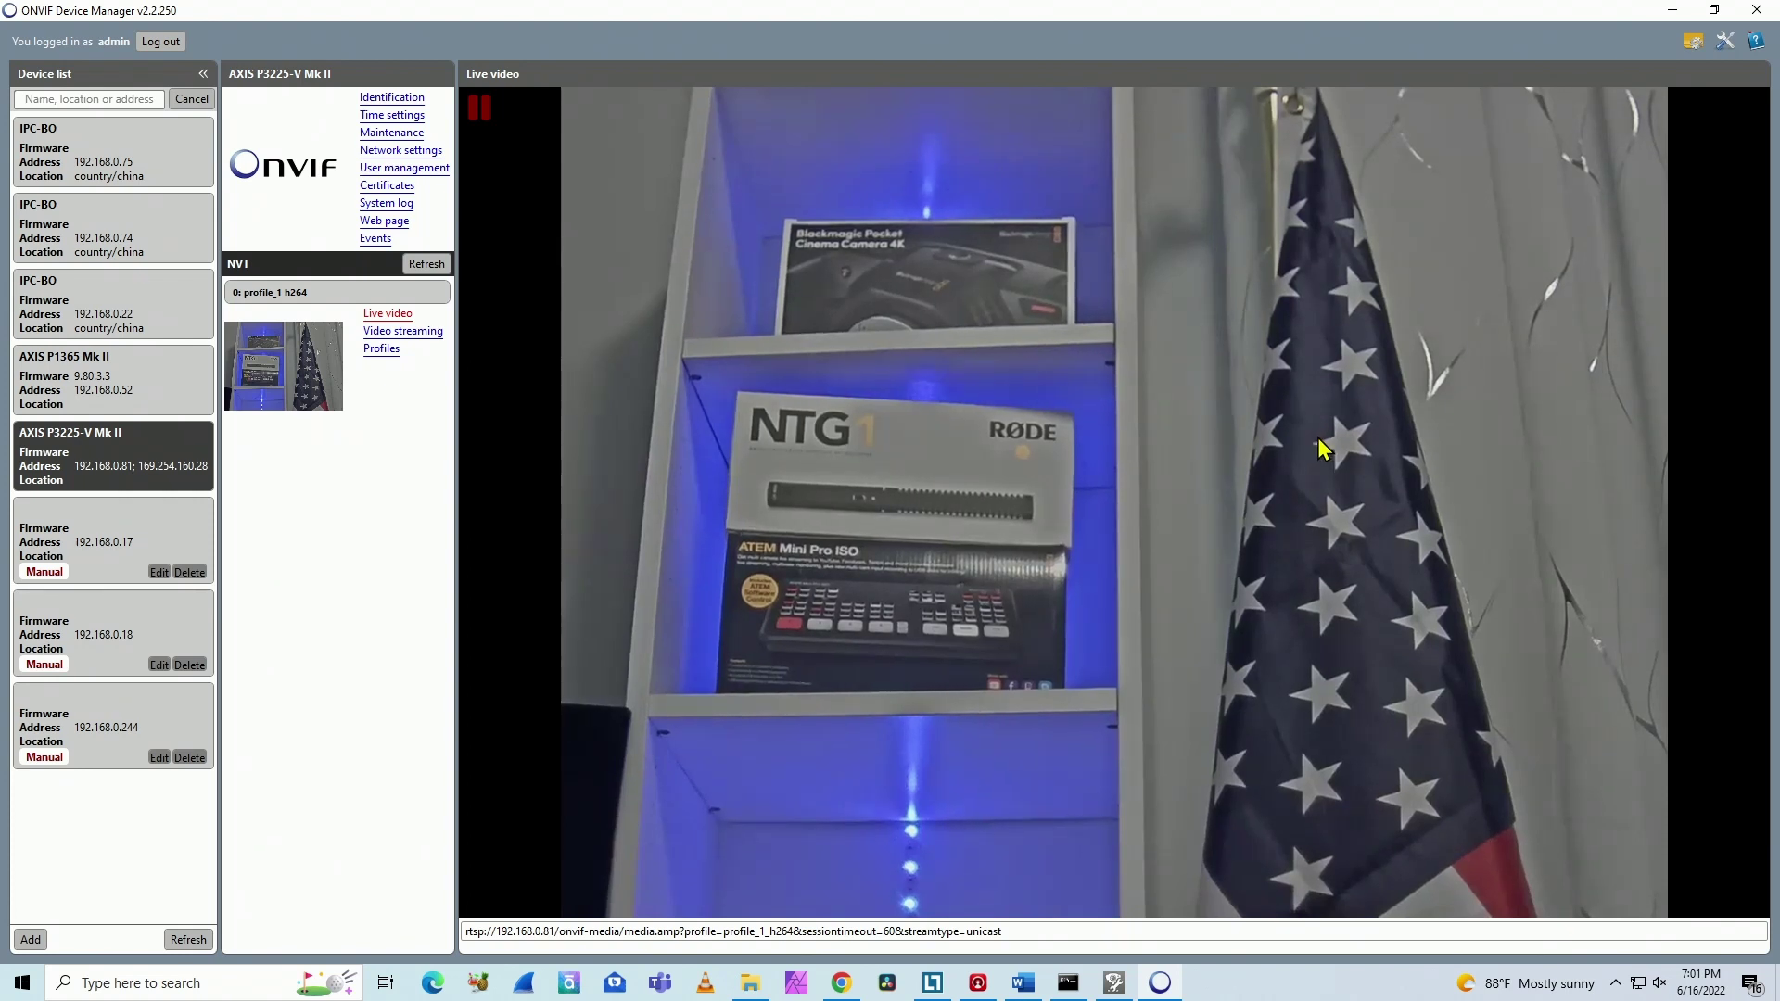
Step: Return to the P1365's System > ONVIF page and expand the admin user's edit form
left_click(848, 981)
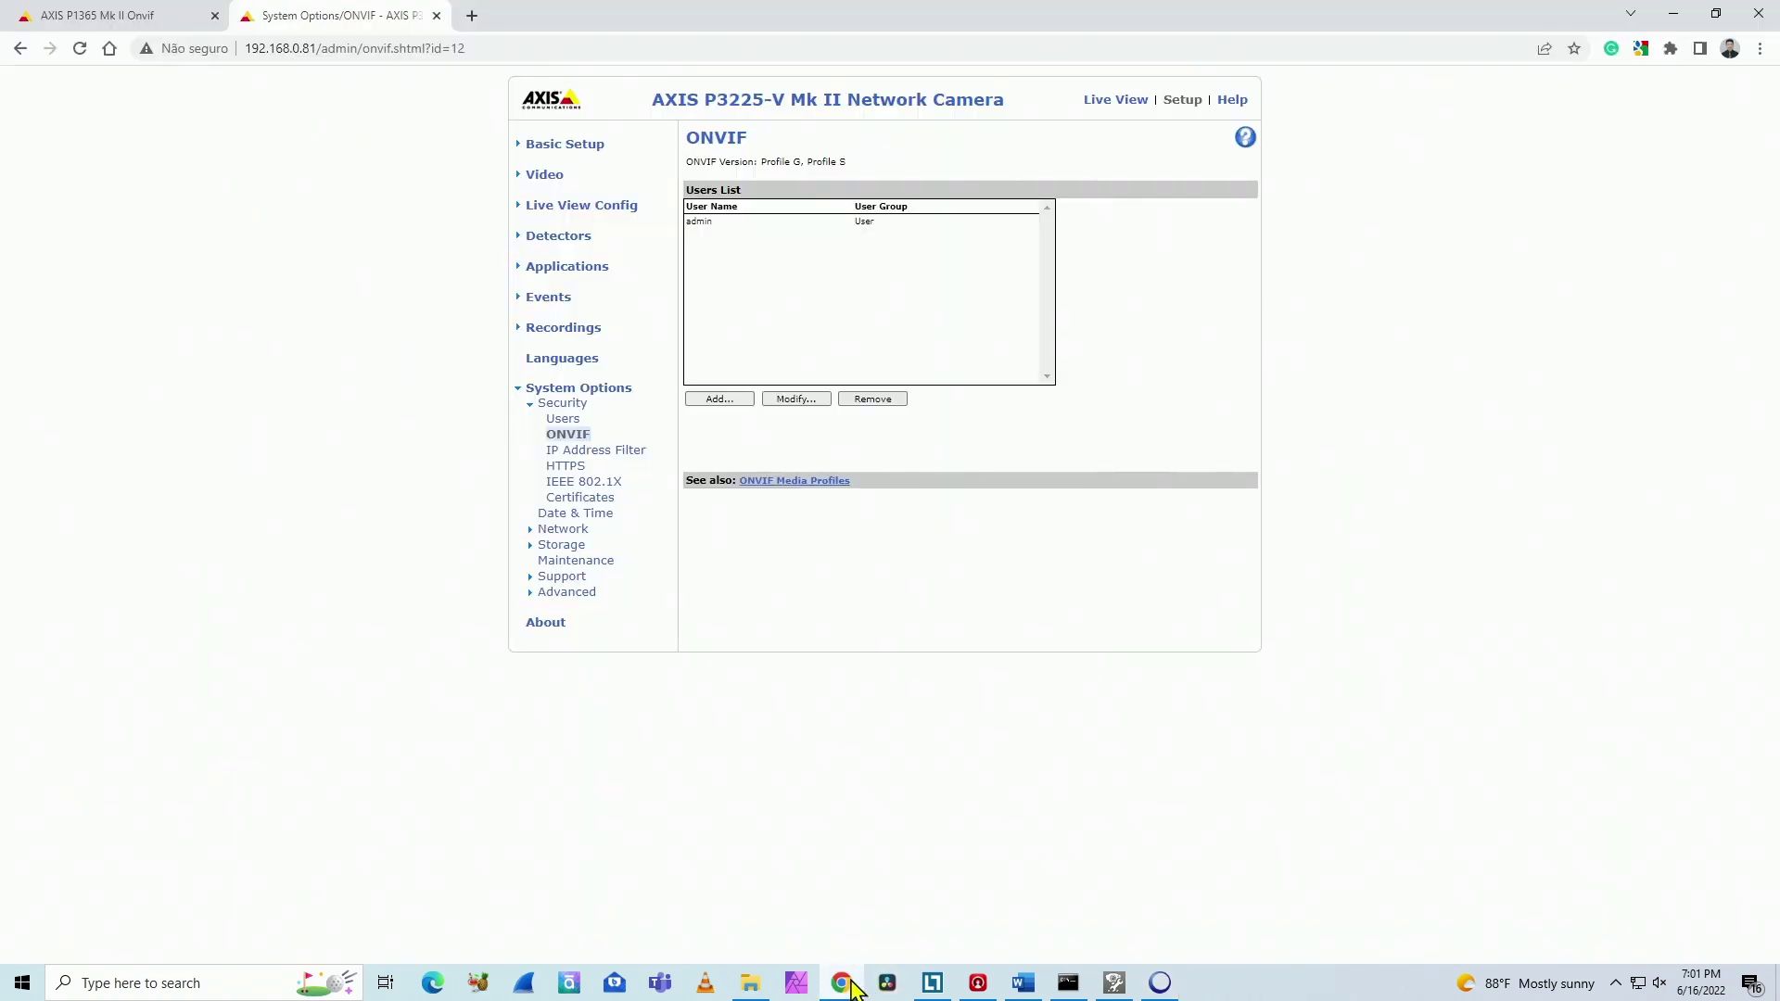
left_click(139, 15)
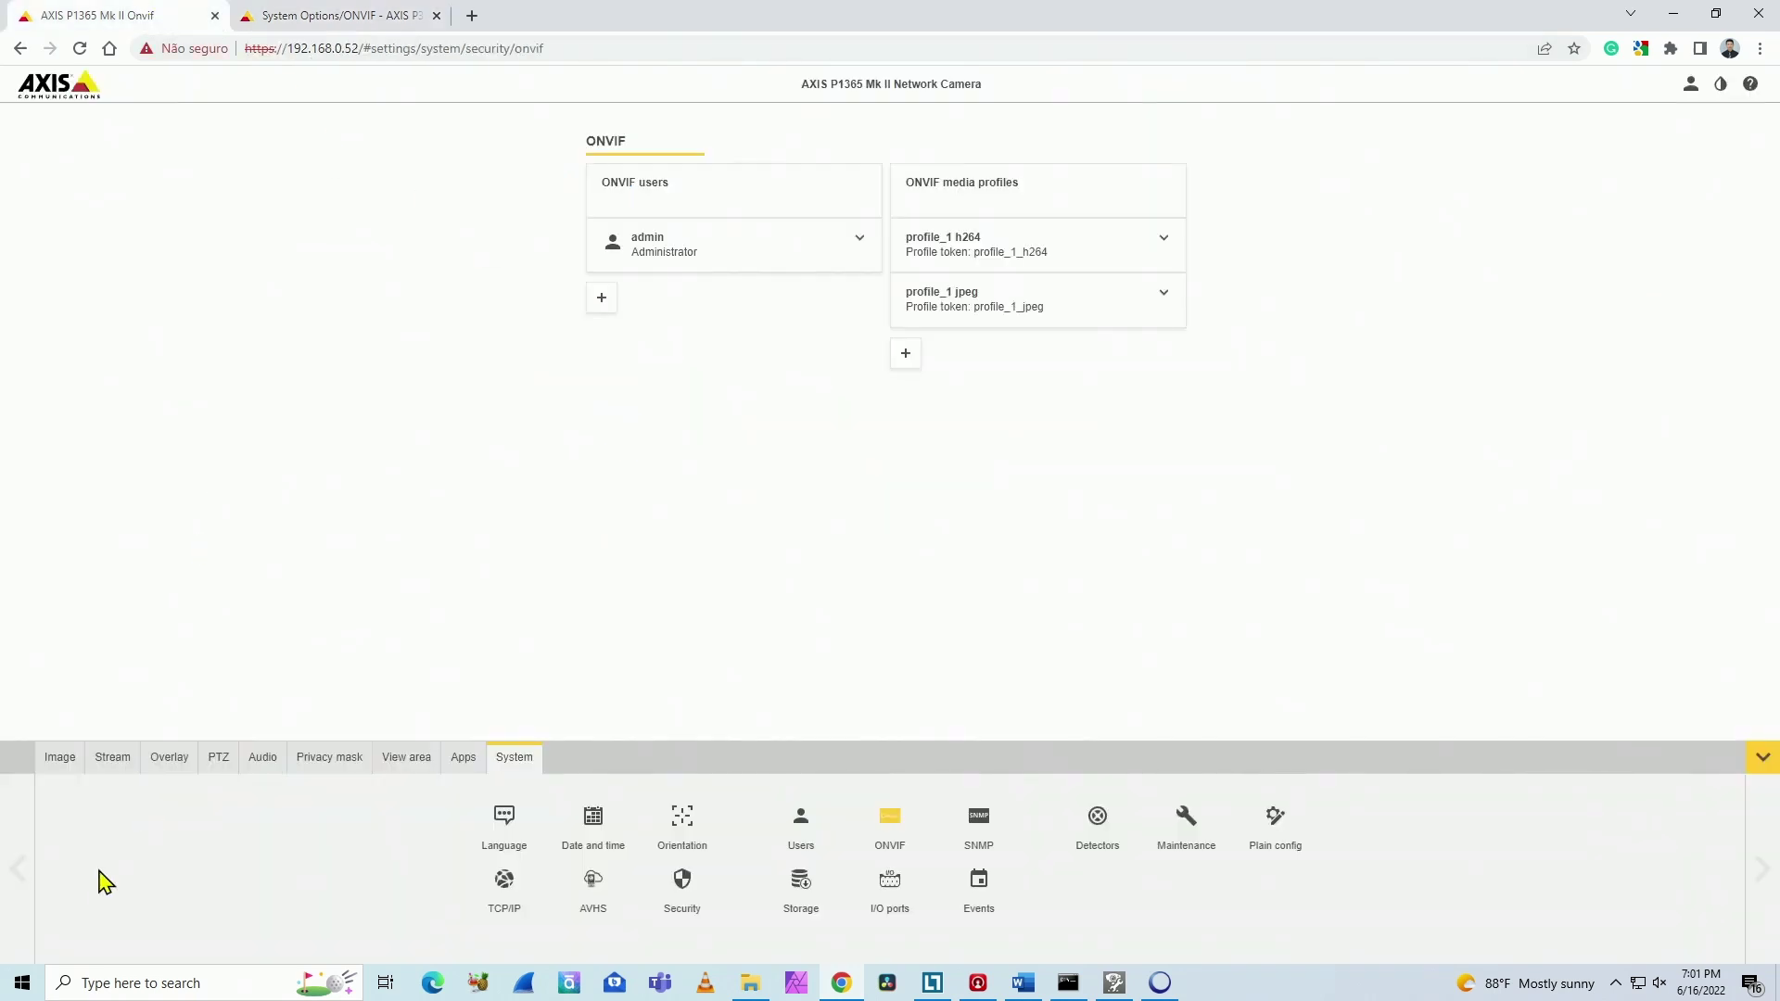
left_click(60, 758)
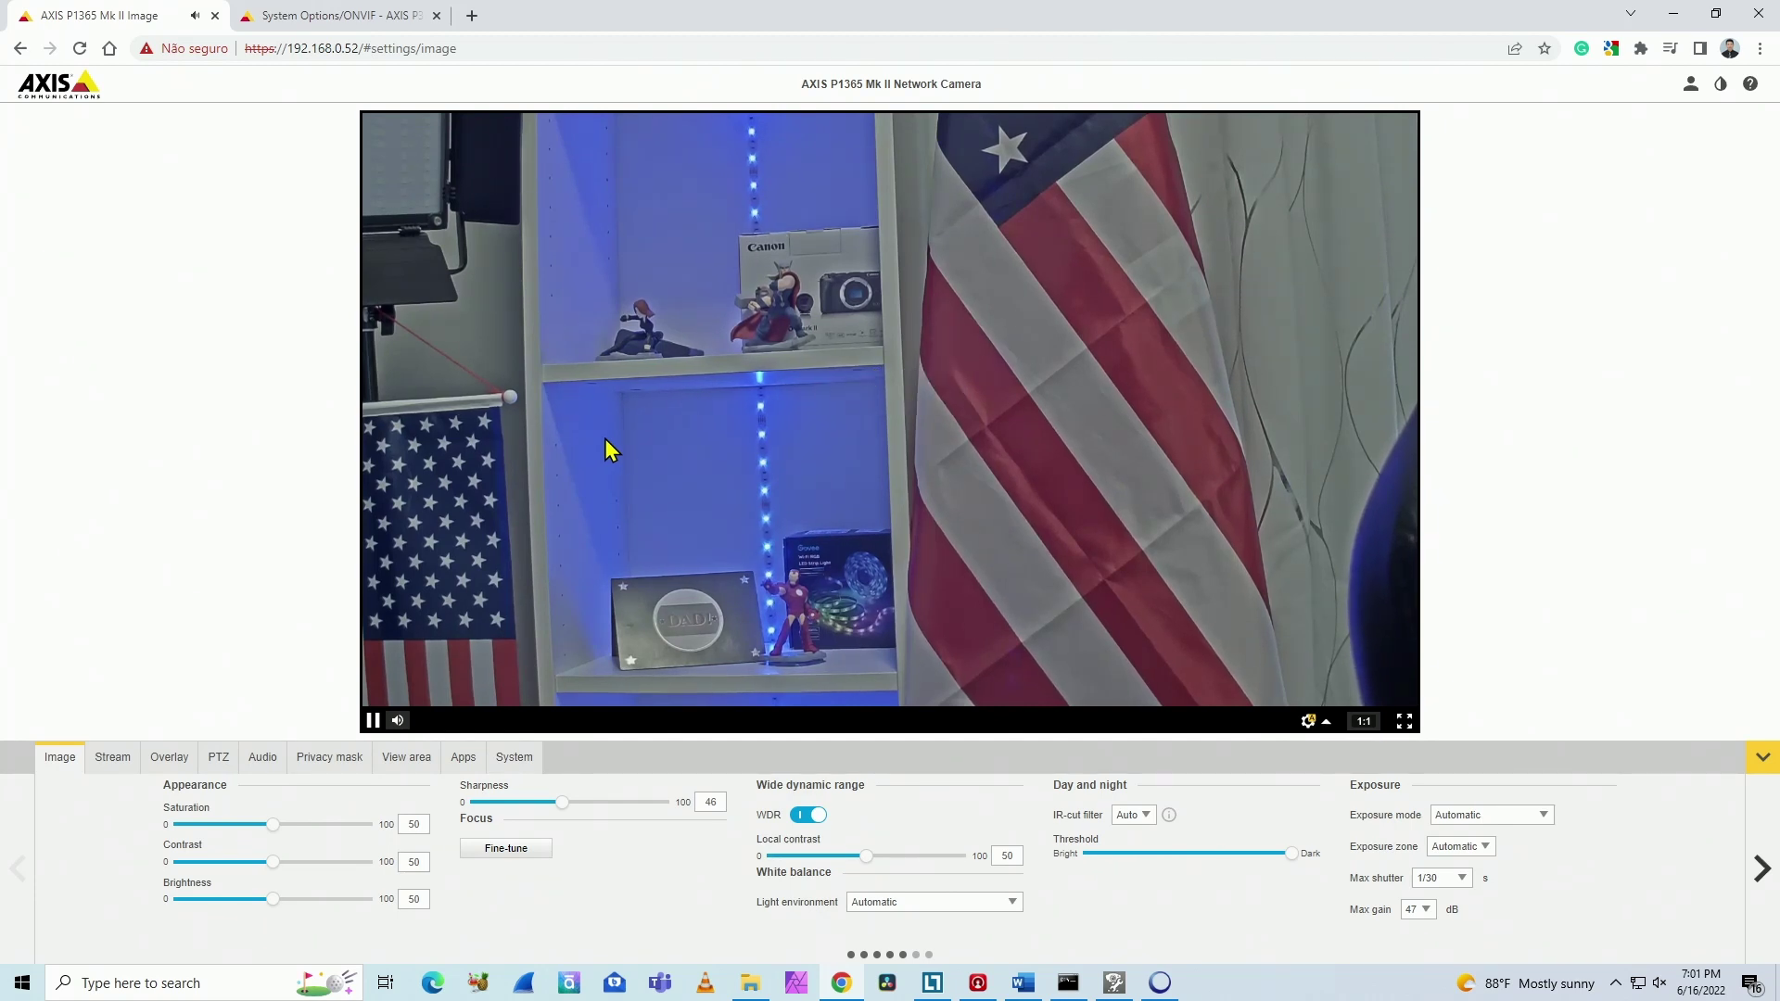
left_click(517, 757)
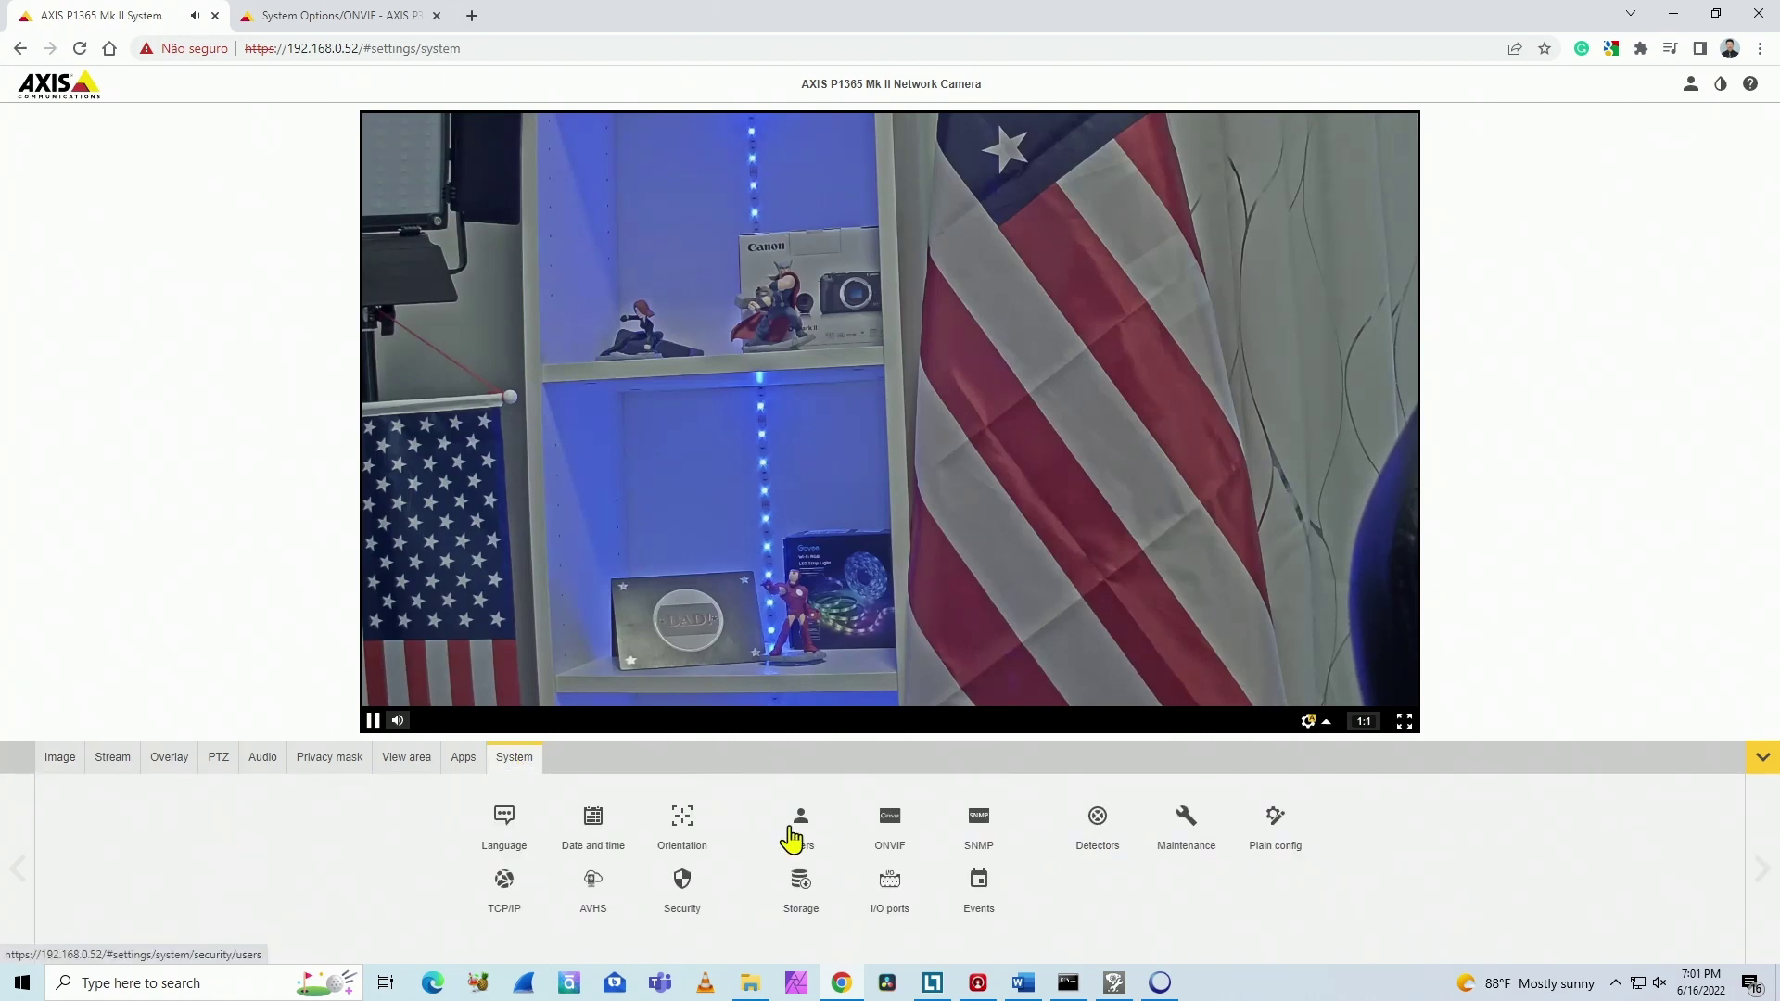
left_click(882, 834)
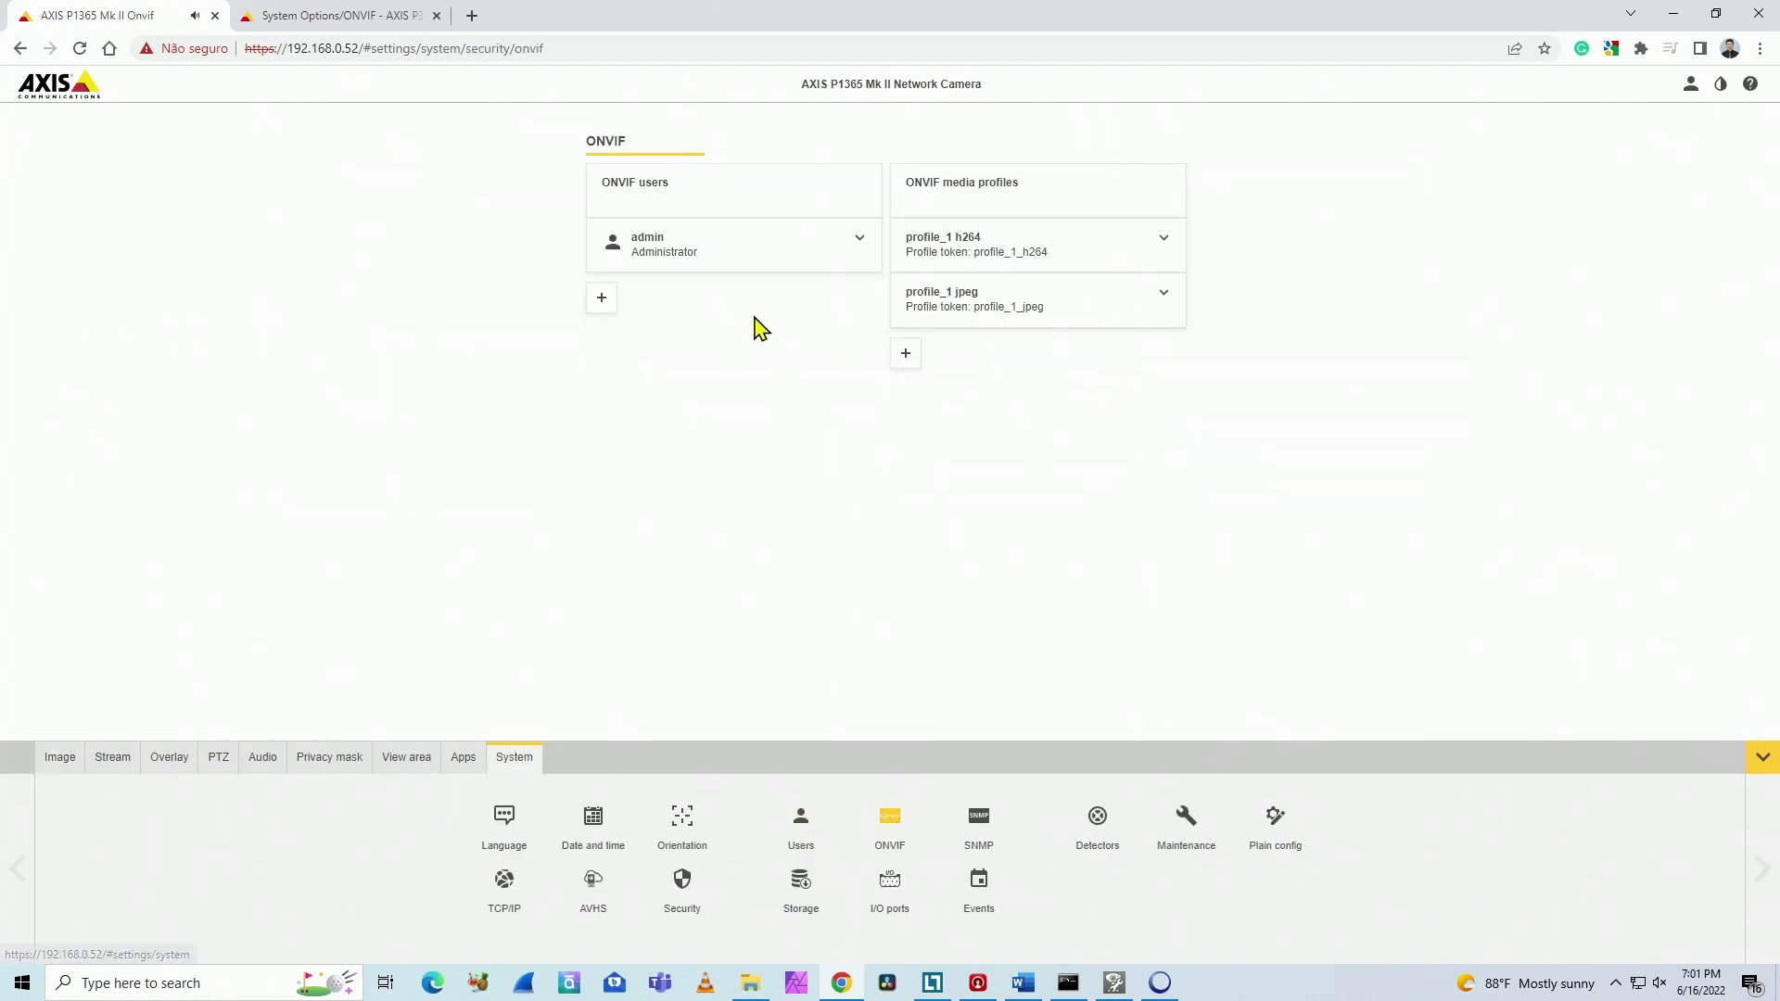
left_click(792, 260)
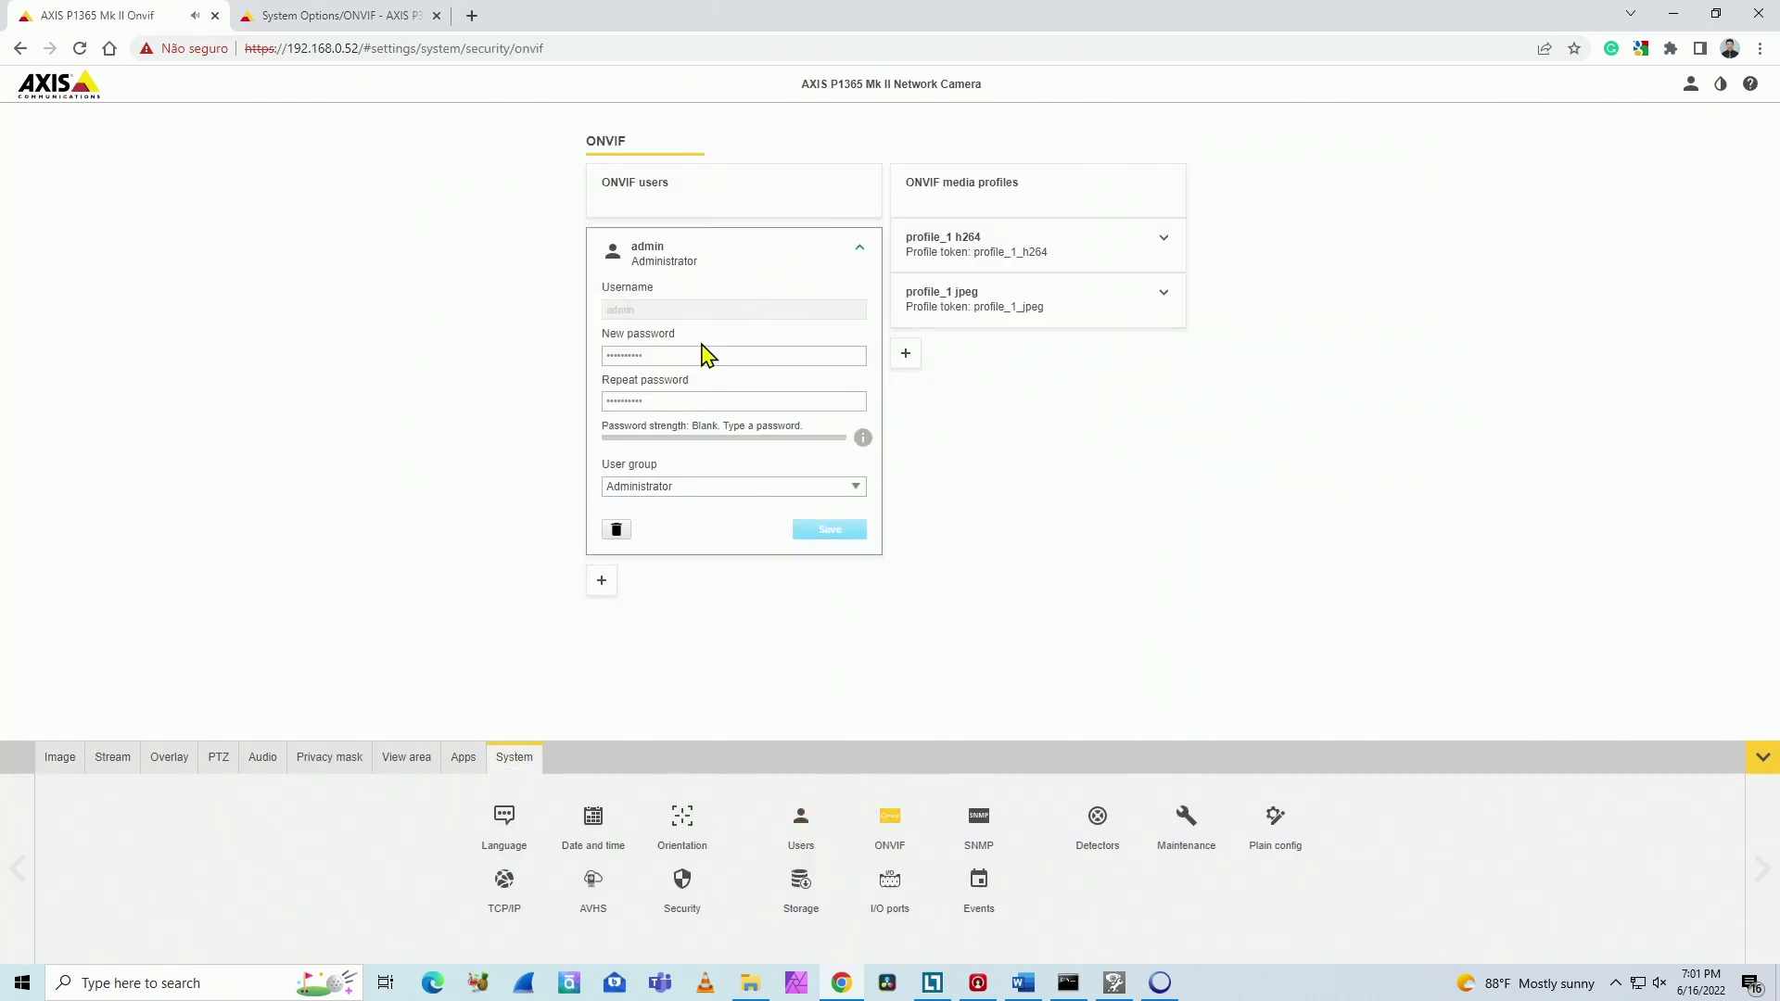